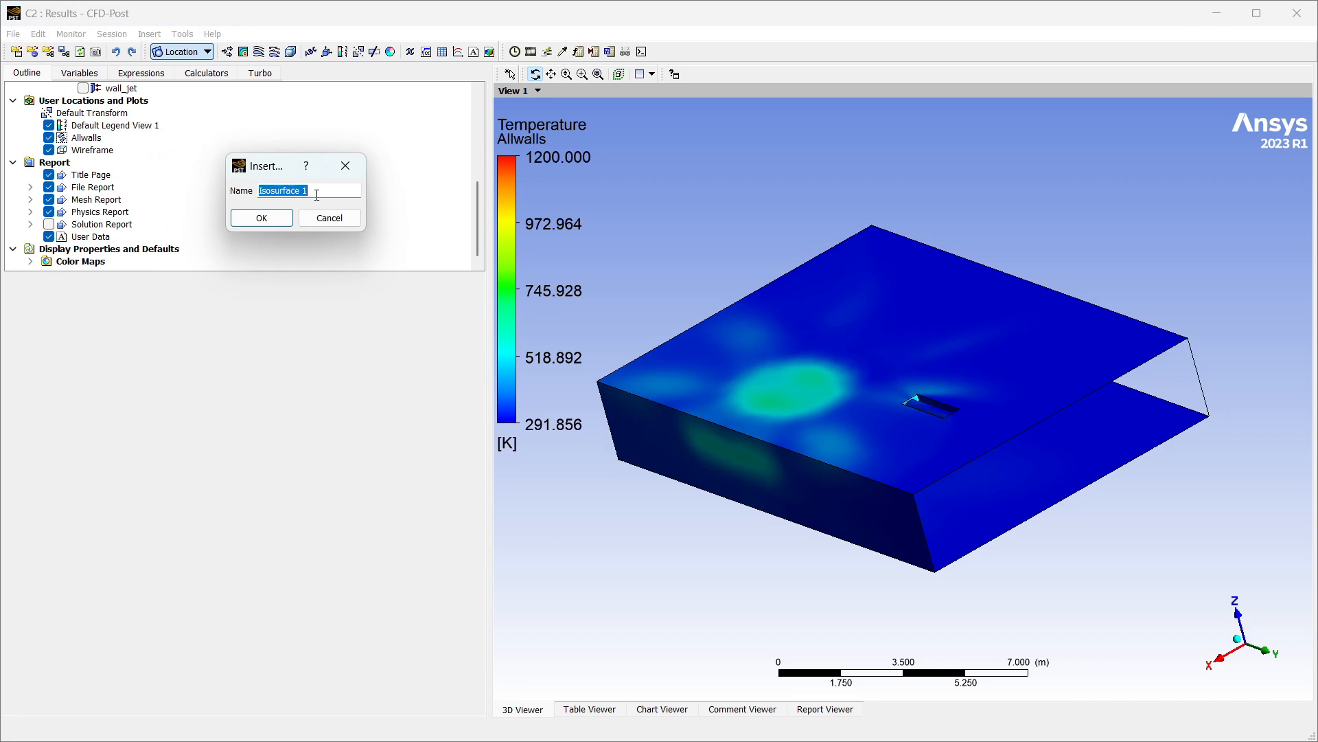
Name the new isosurface "XZ plane" and create it
key("BackSpace")
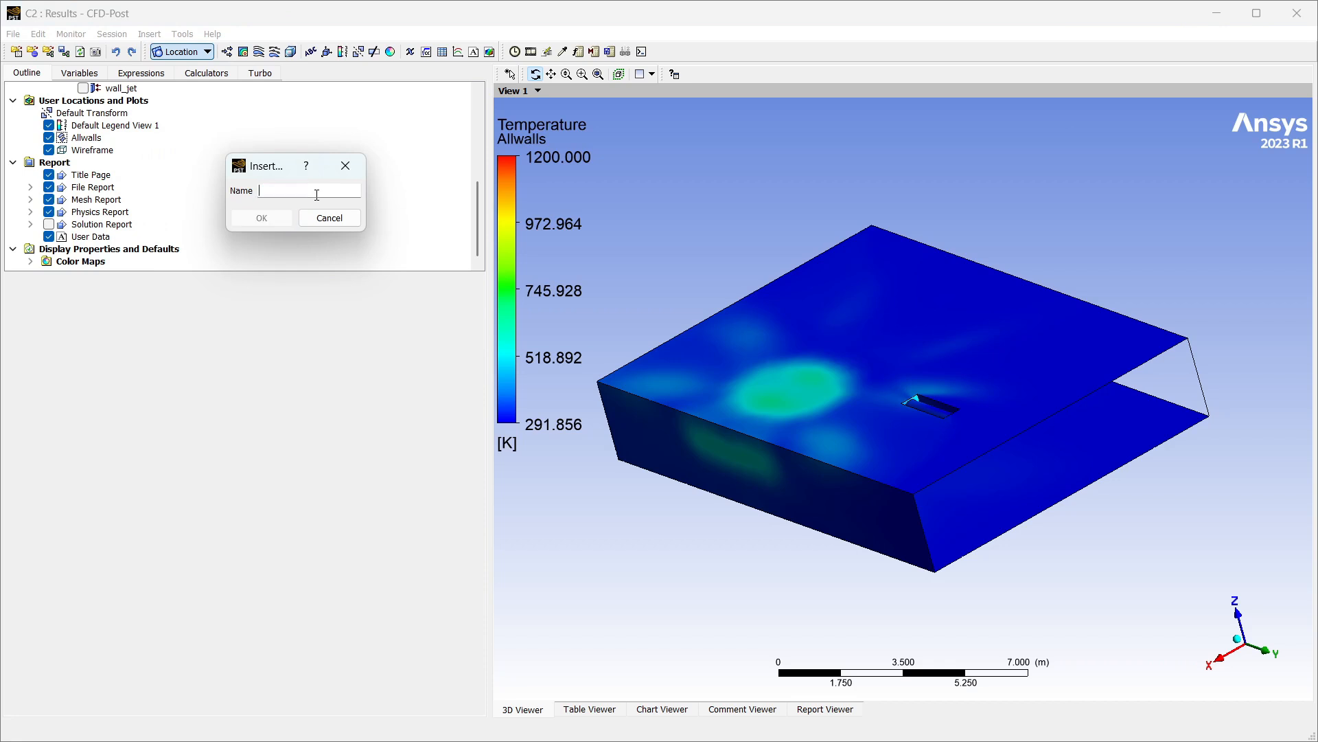
key("super+space")
type("XZ plane")
left_click(271, 217)
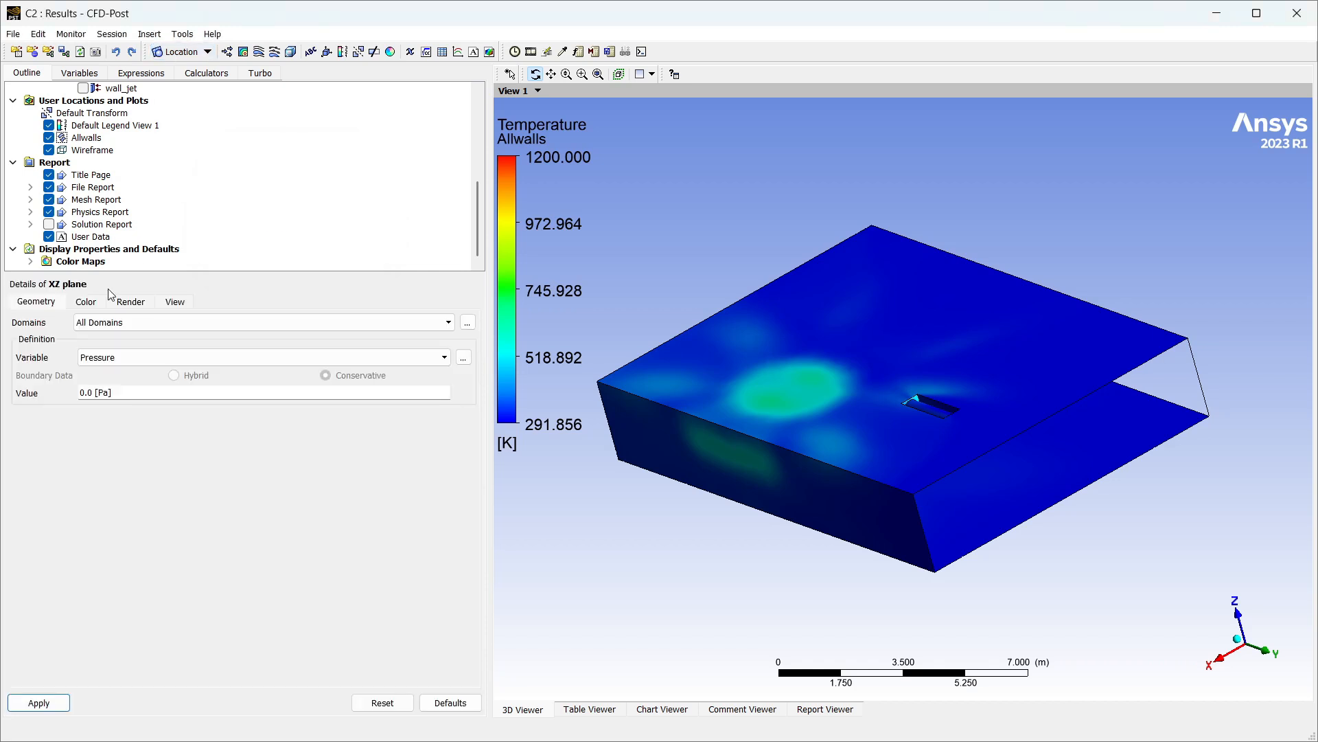
Define the XZ plane isosurface by the geometric variable Y, keeping it over All Domains
left_click(122, 355)
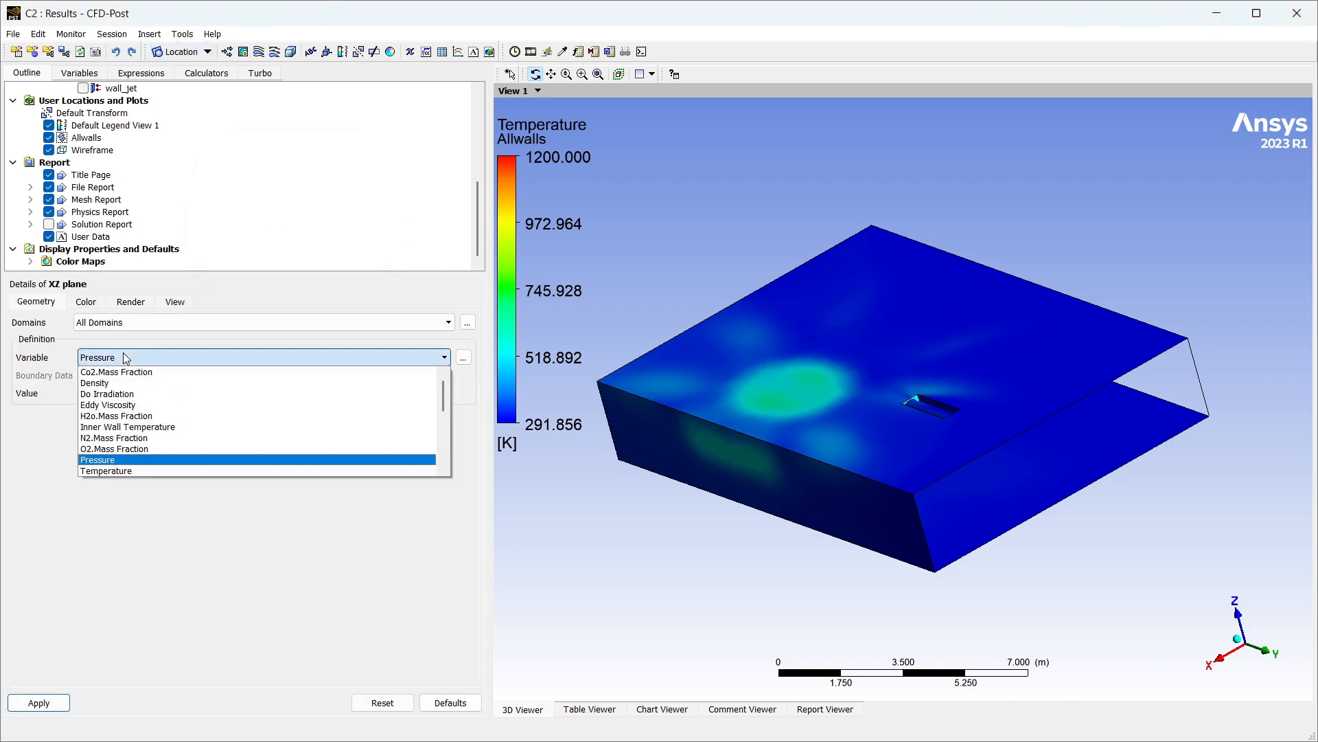
scroll(144, 440, "down", 5)
left_click(137, 469)
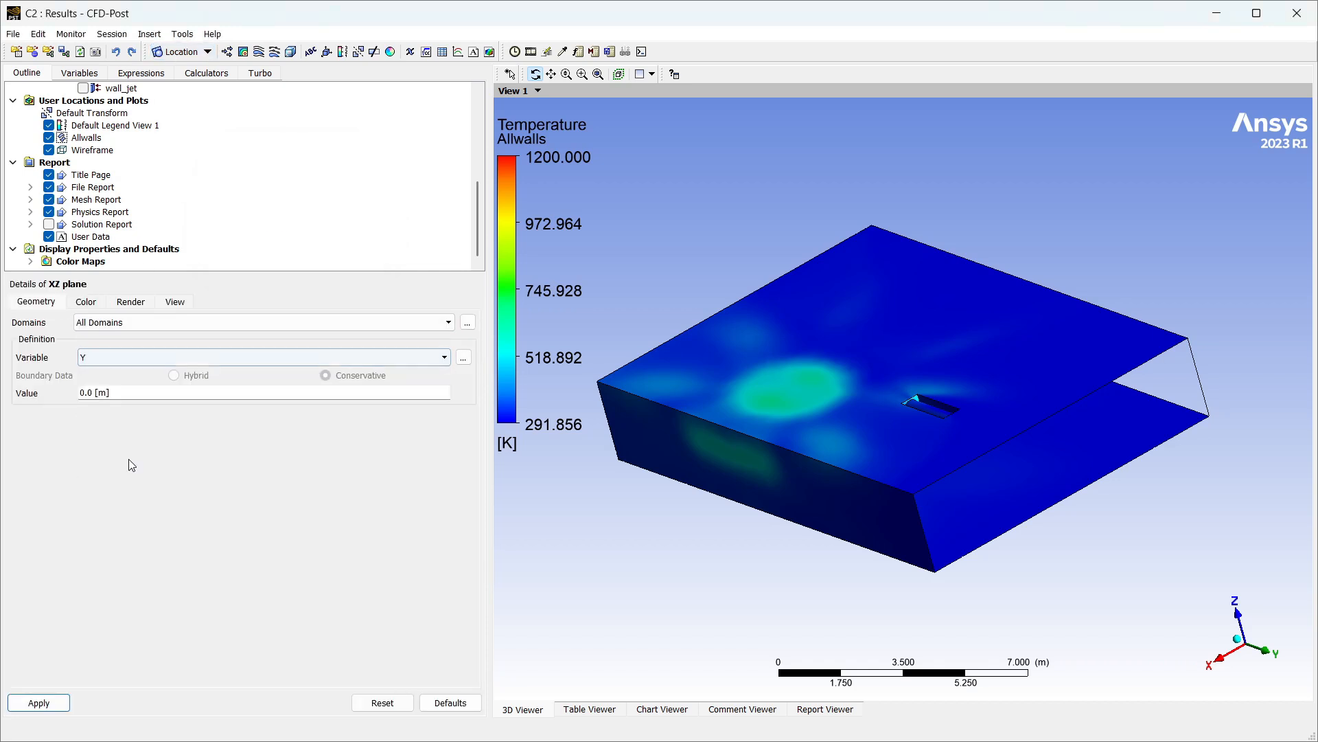
left_click(261, 352)
left_click(260, 353)
left_click(178, 390)
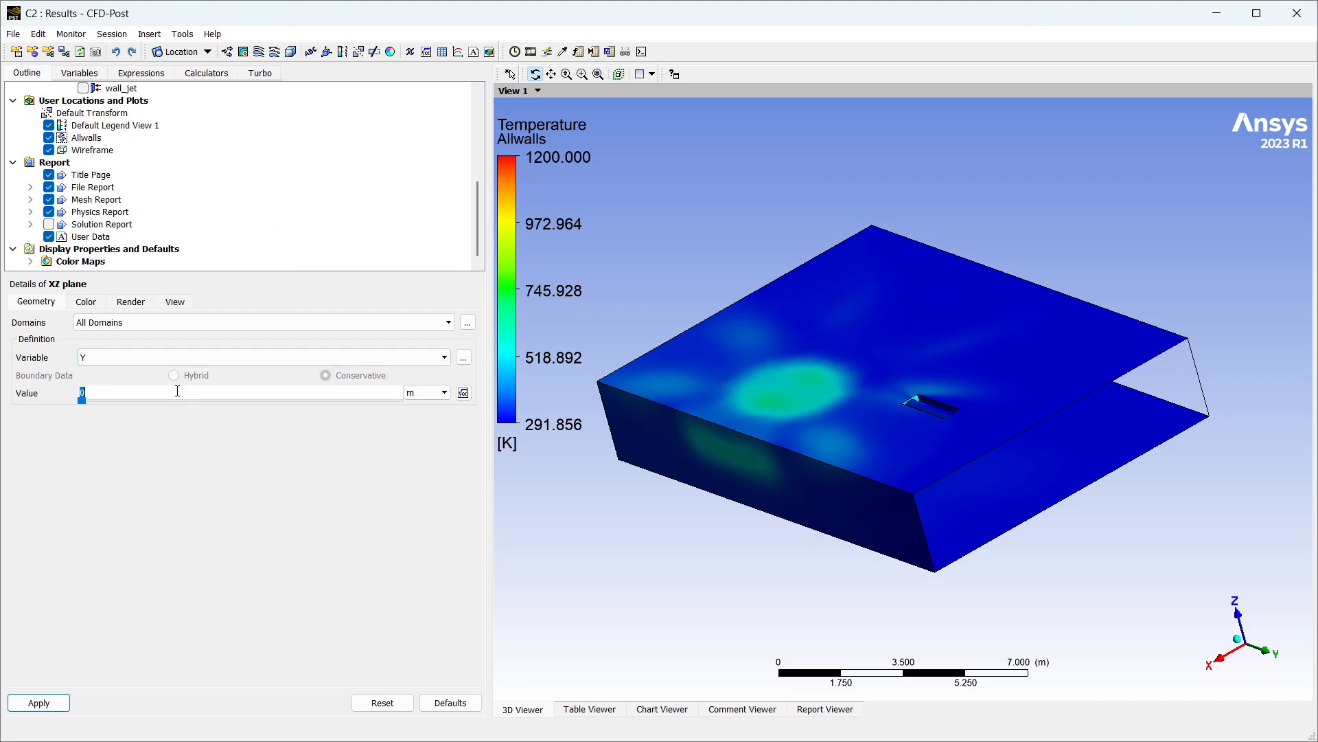
left_click(213, 371)
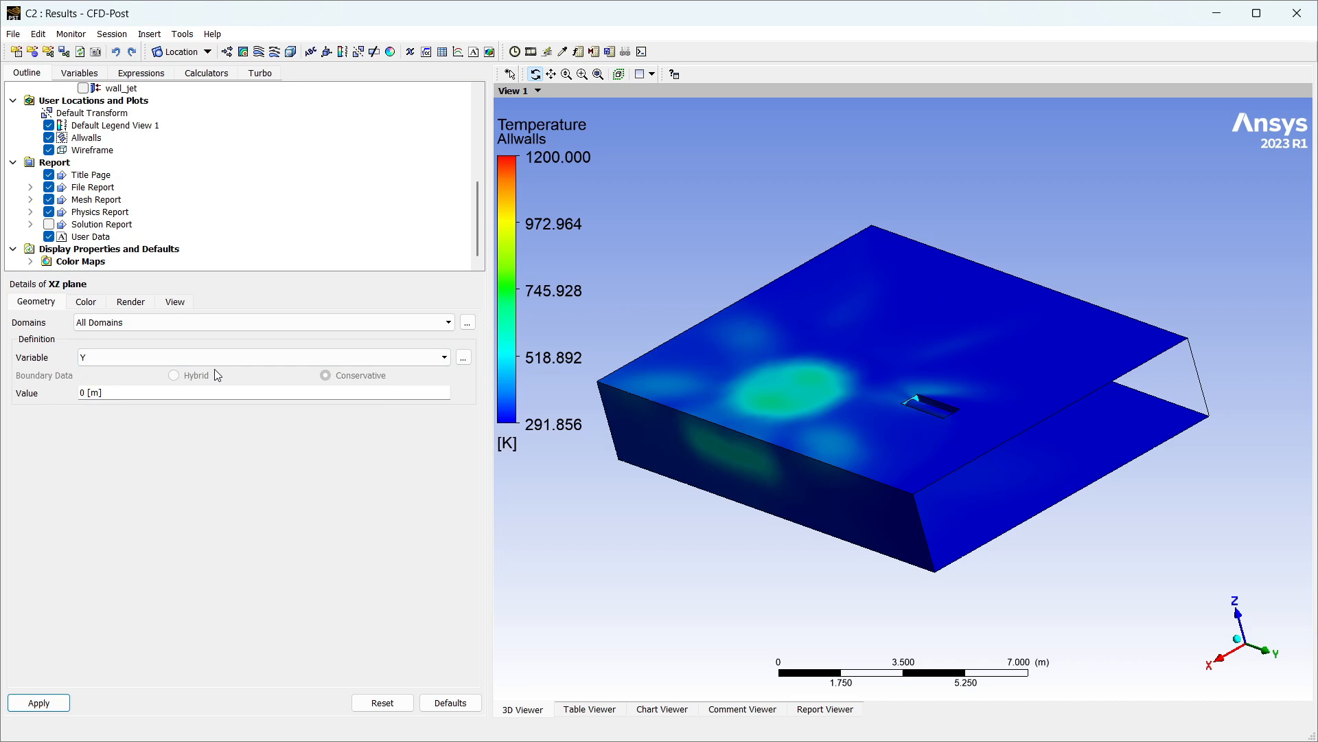
left_click(441, 323)
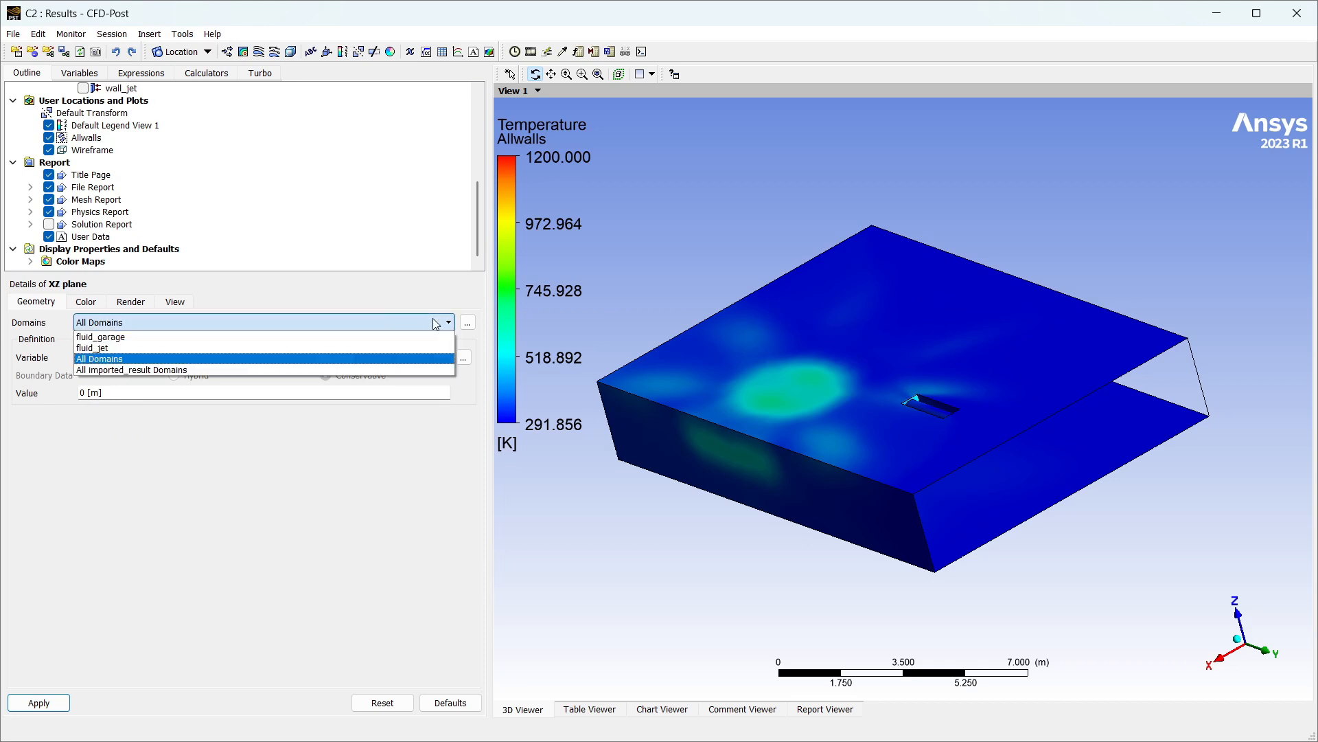
left_click(342, 362)
left_click(464, 357)
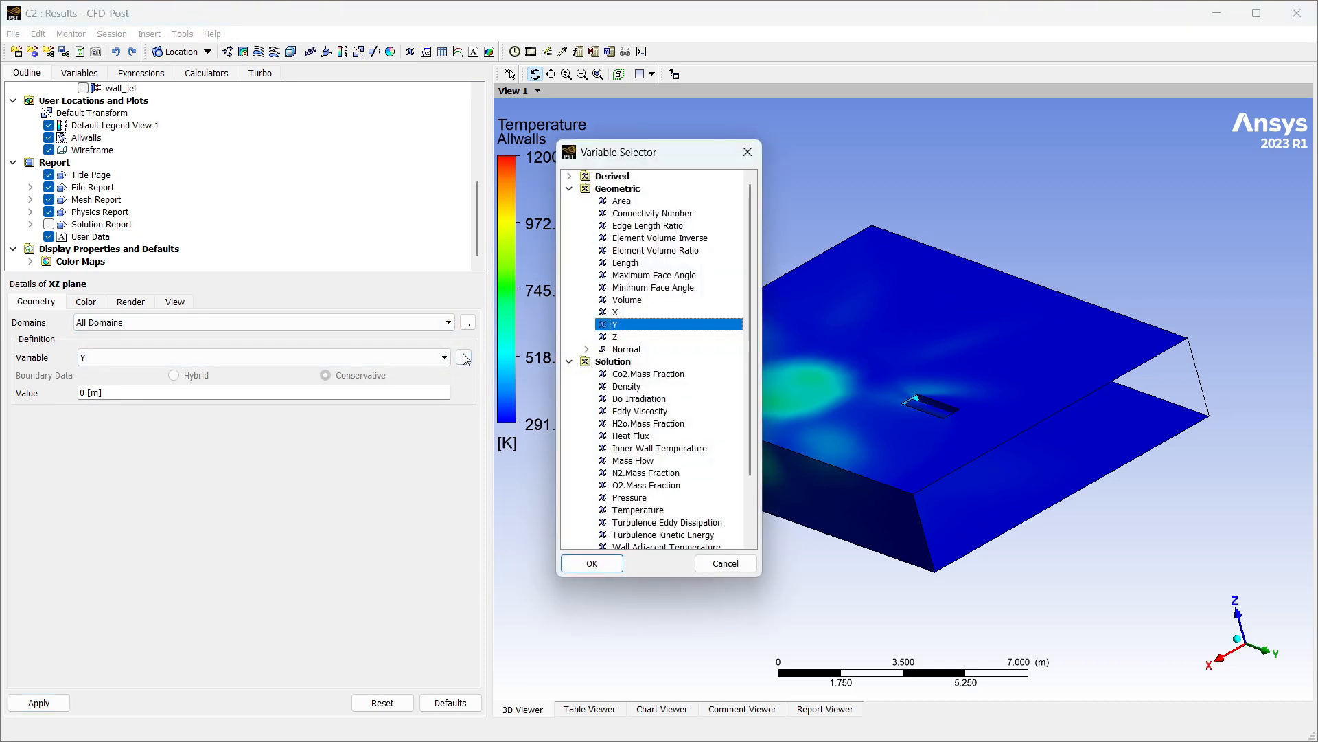
left_click(591, 564)
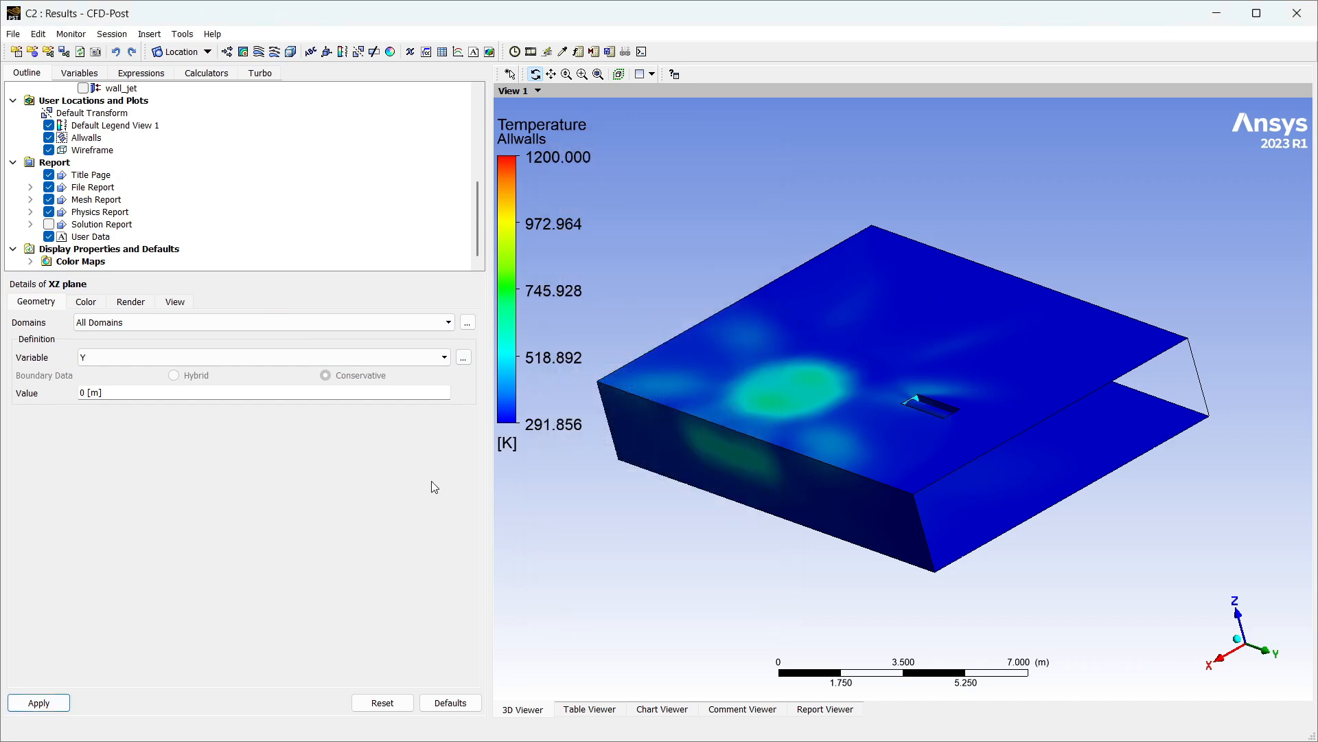
Set the XZ plane isosurface's Y value to 9 m
left_click(114, 394)
type("9")
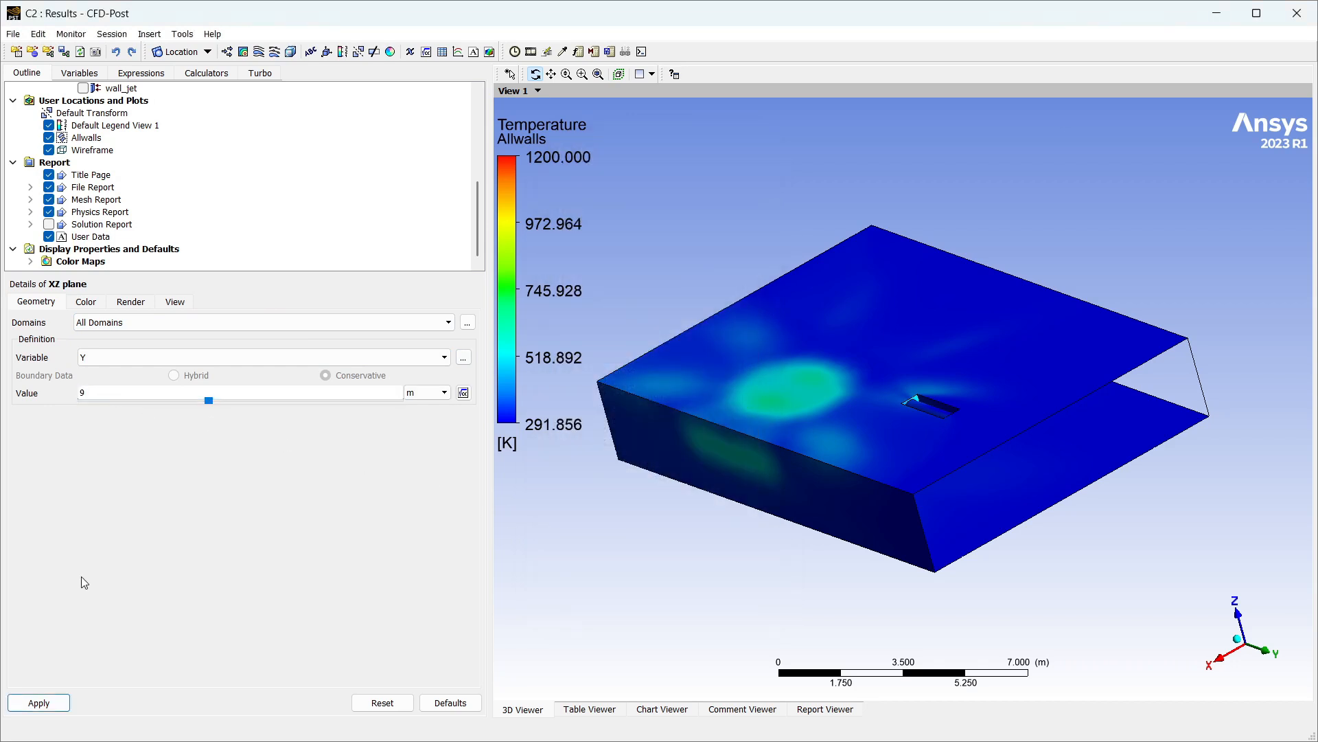
key("Return")
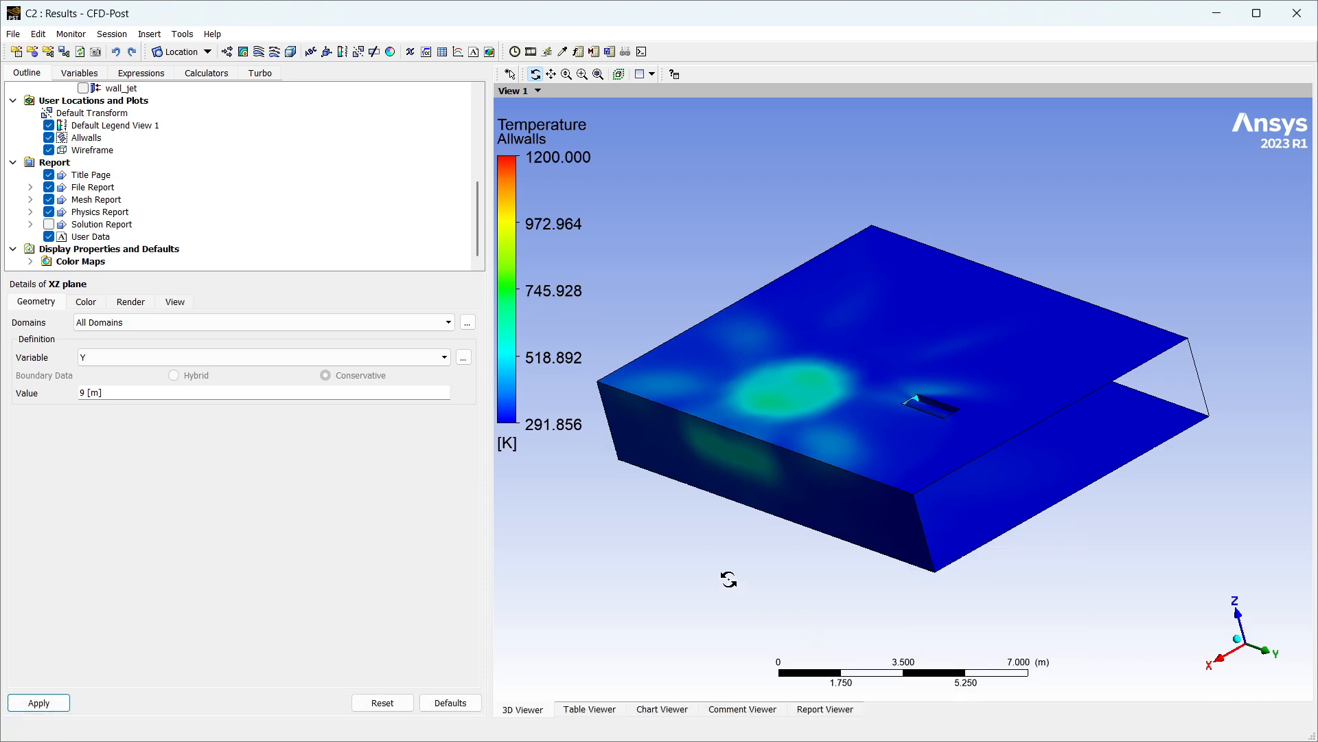
Color the XZ plane isosurface by a variable, choosing Temperature
left_click(80, 304)
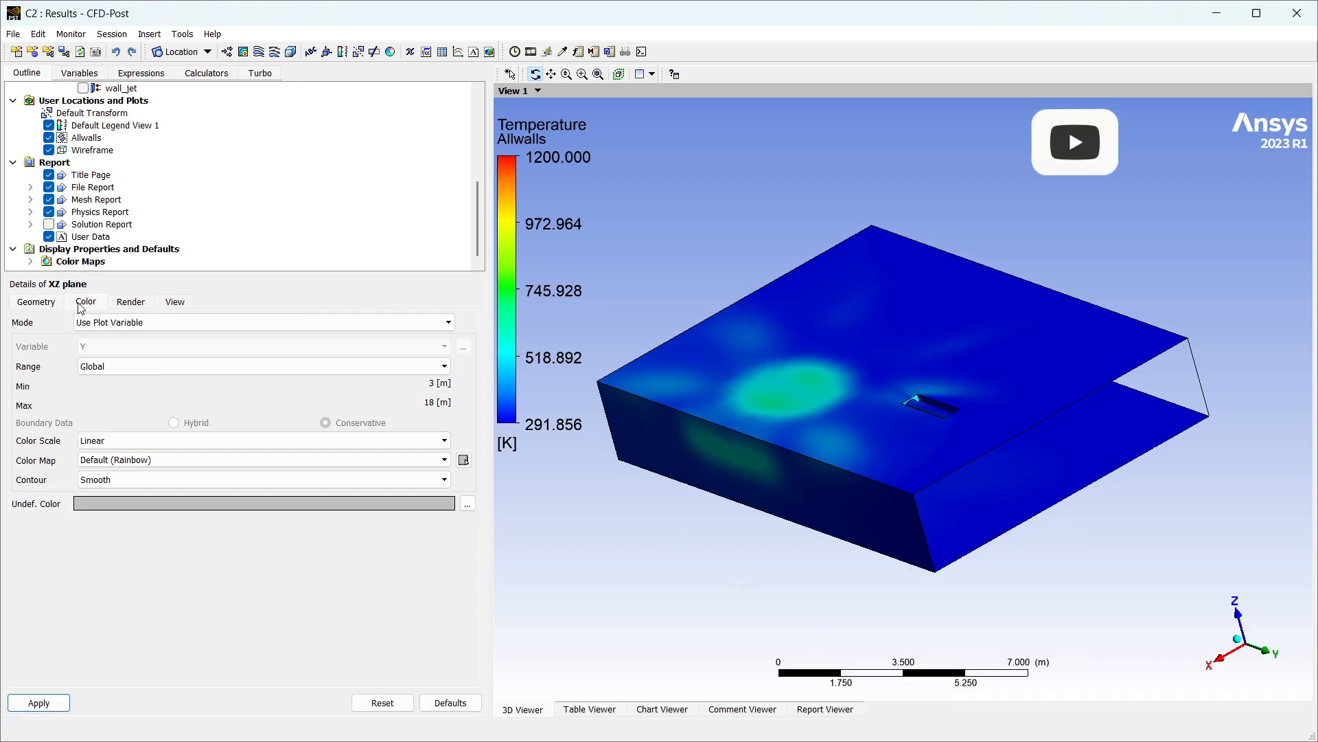
left_click(131, 329)
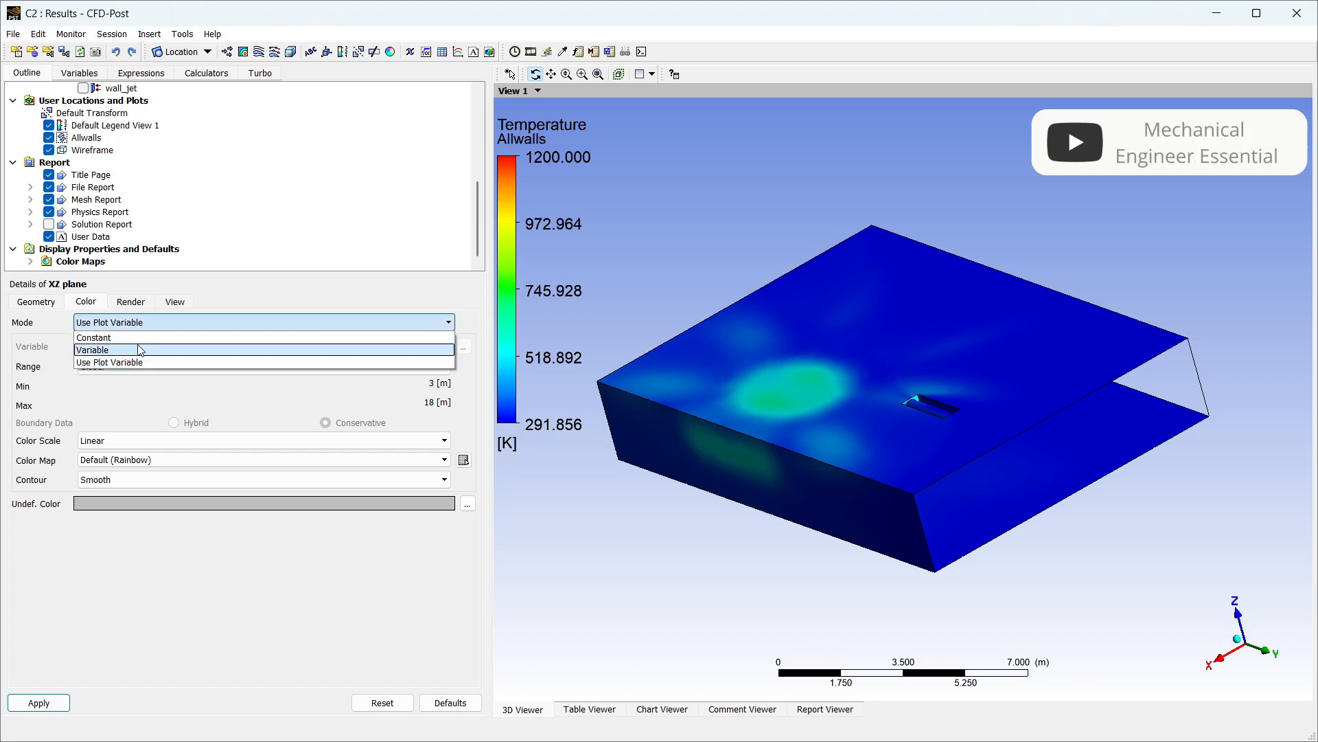
left_click(135, 348)
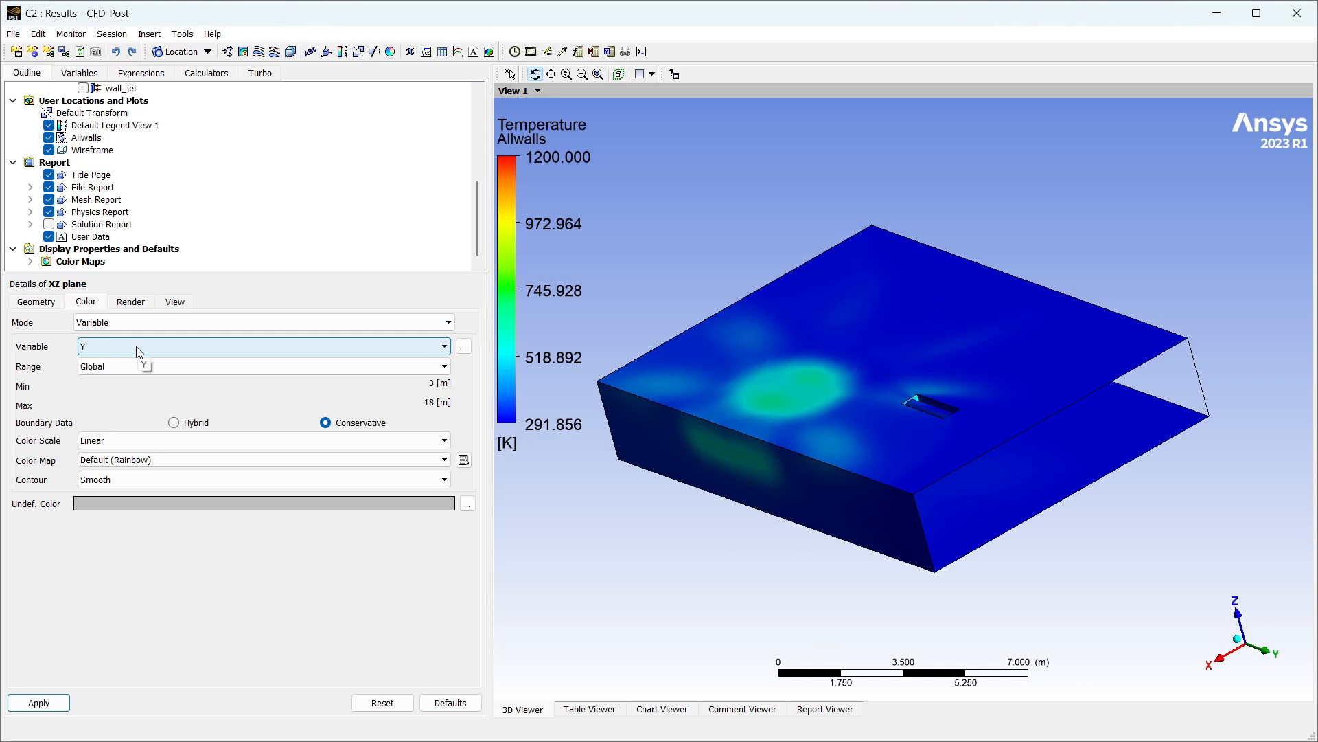
left_click(139, 346)
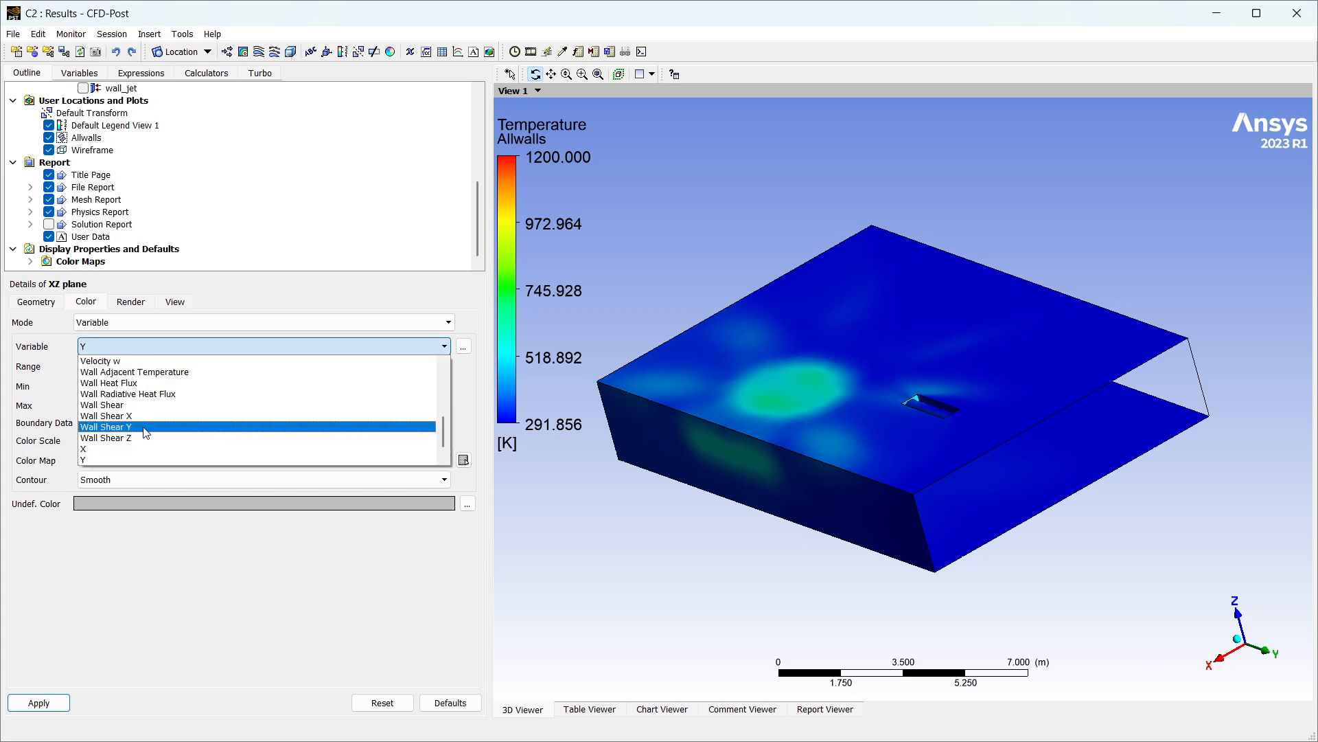
scroll(144, 432, "up", 3)
scroll(145, 433, "down", 2)
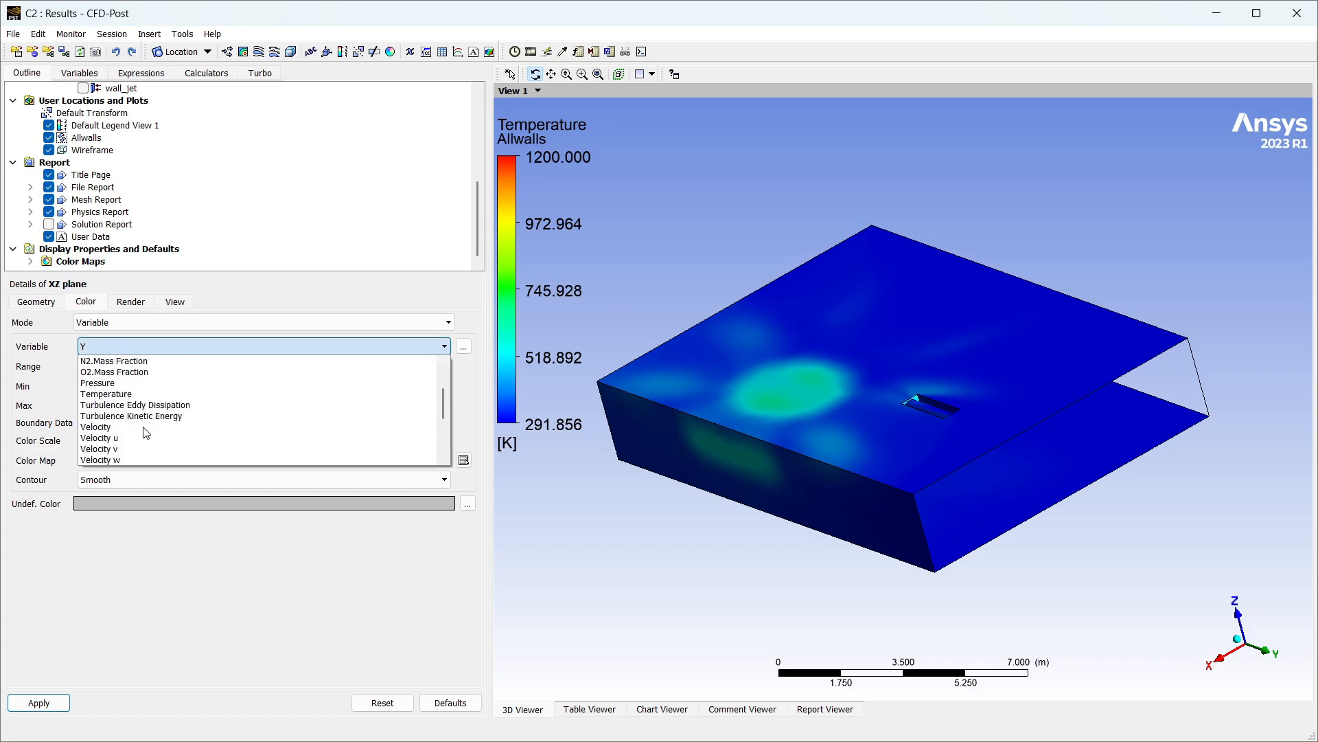
left_click(133, 390)
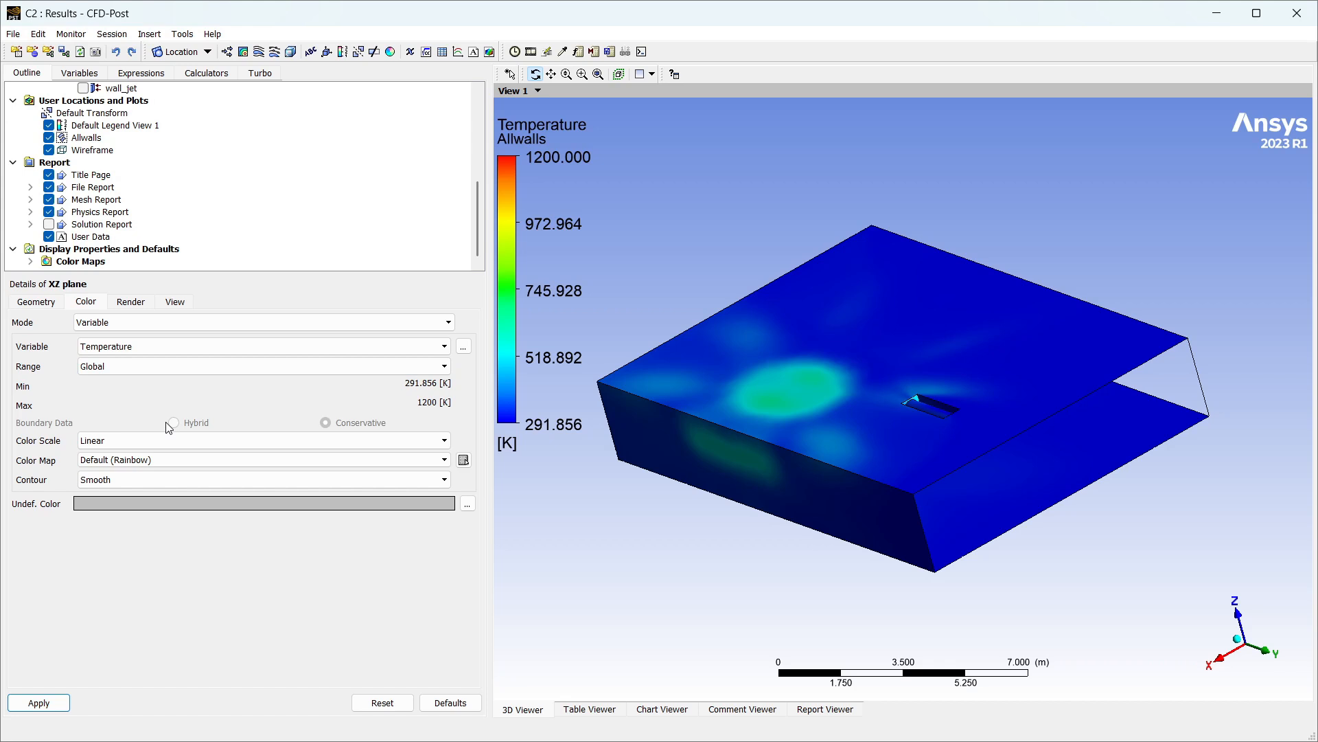
Turn off specular and lighting effects in the XZ plane's render settings
left_click(131, 303)
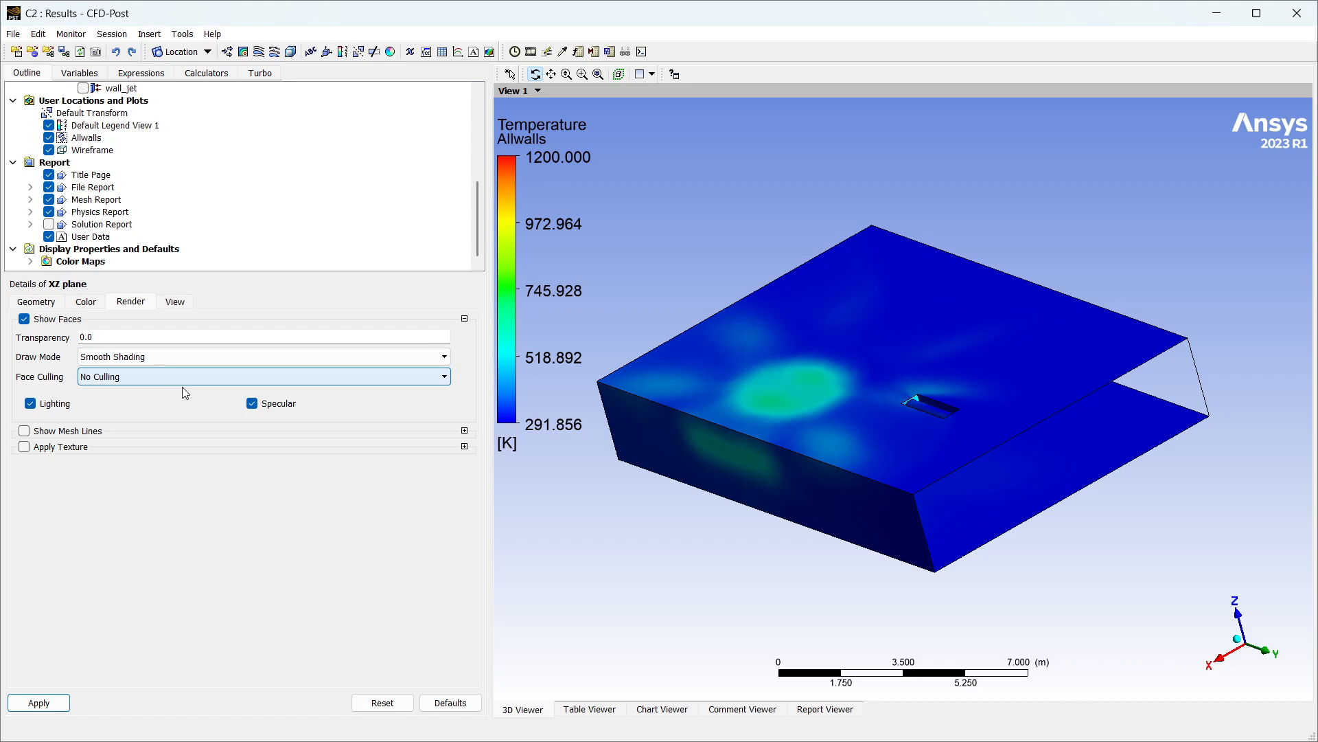
left_click(252, 404)
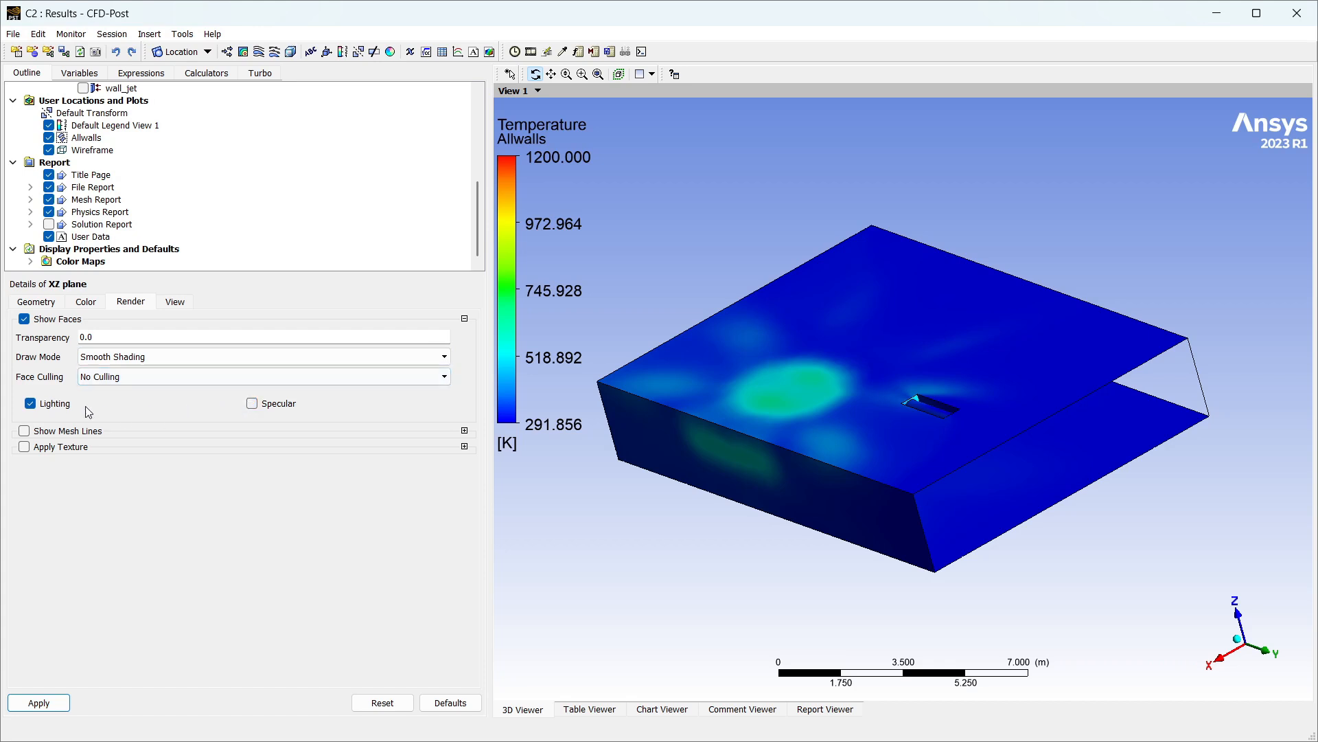
left_click(63, 405)
scroll(147, 235, "up", 2)
scroll(147, 236, "down", 2)
Hide the Allwalls surface and apply the XZ plane settings to display its temperature distribution
left_click(49, 138)
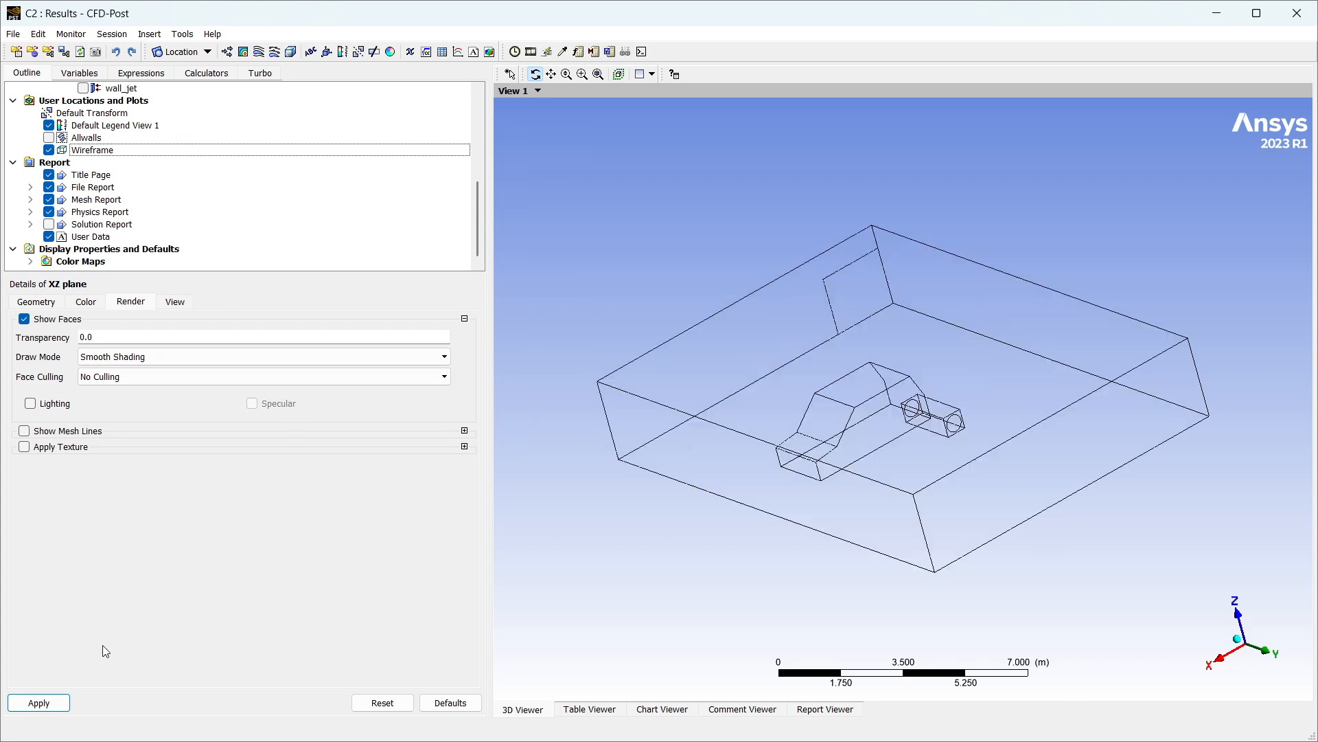
left_click(39, 701)
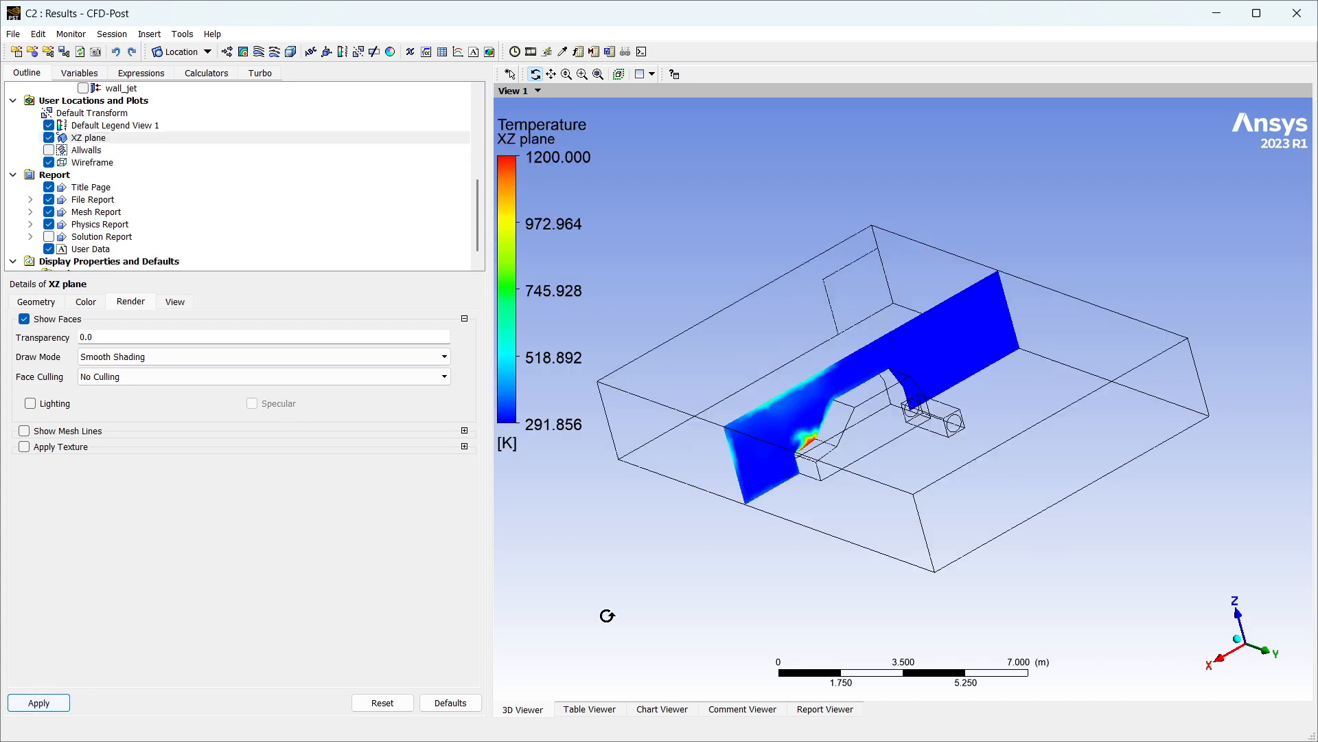
left_click_drag(943, 494, 884, 520)
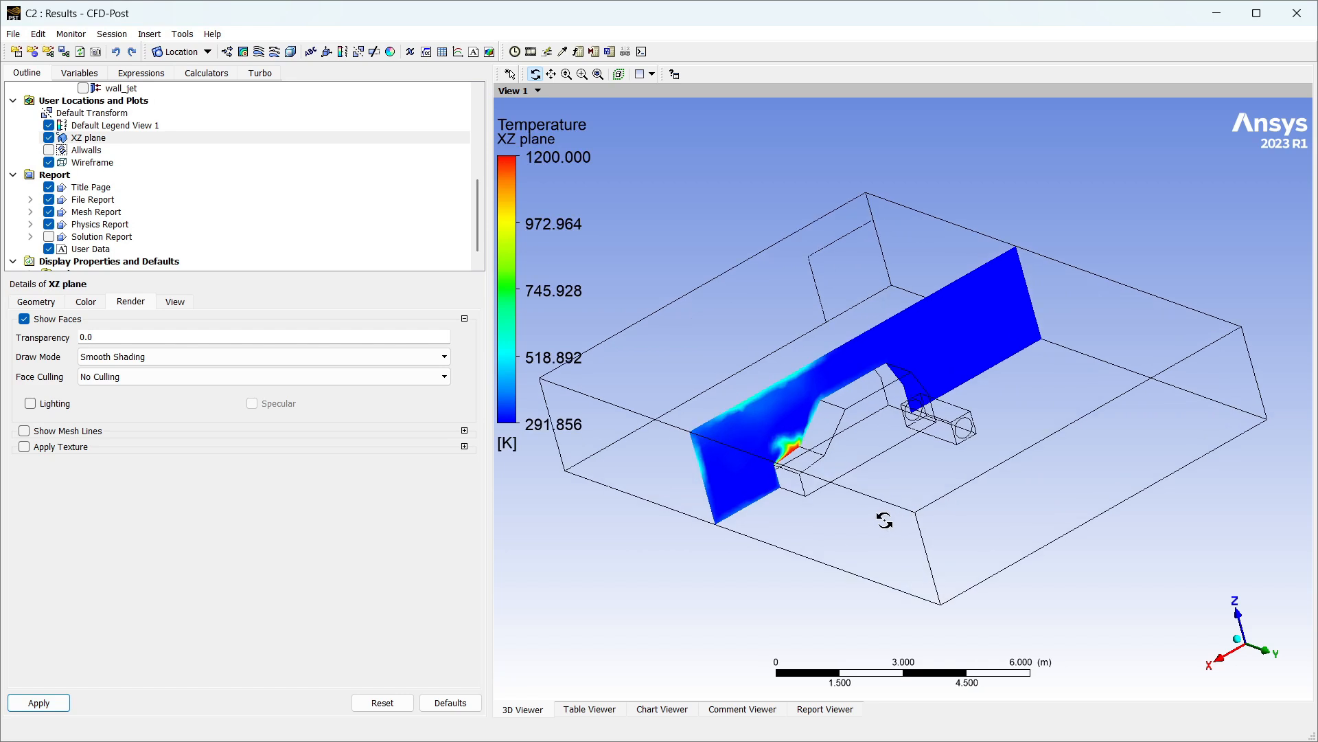
scroll(838, 525, "up", 6)
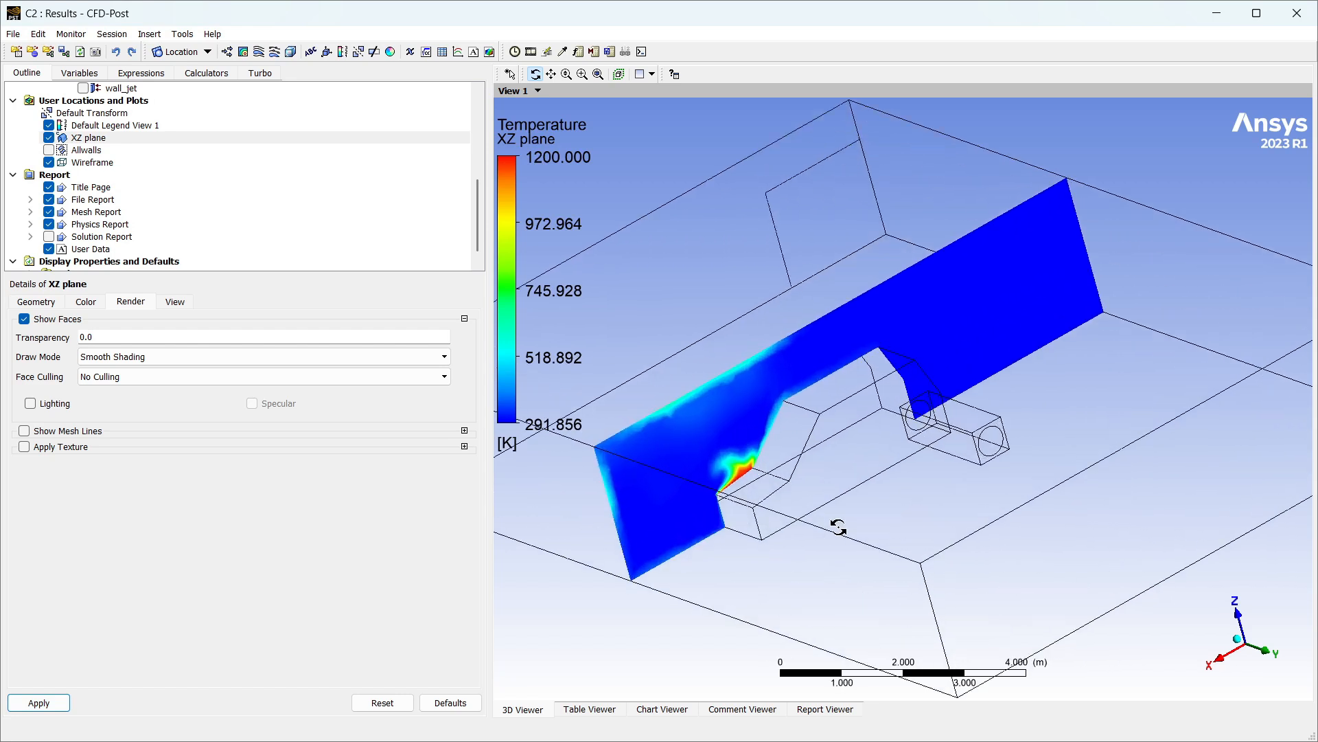
left_click_drag(839, 526, 630, 504)
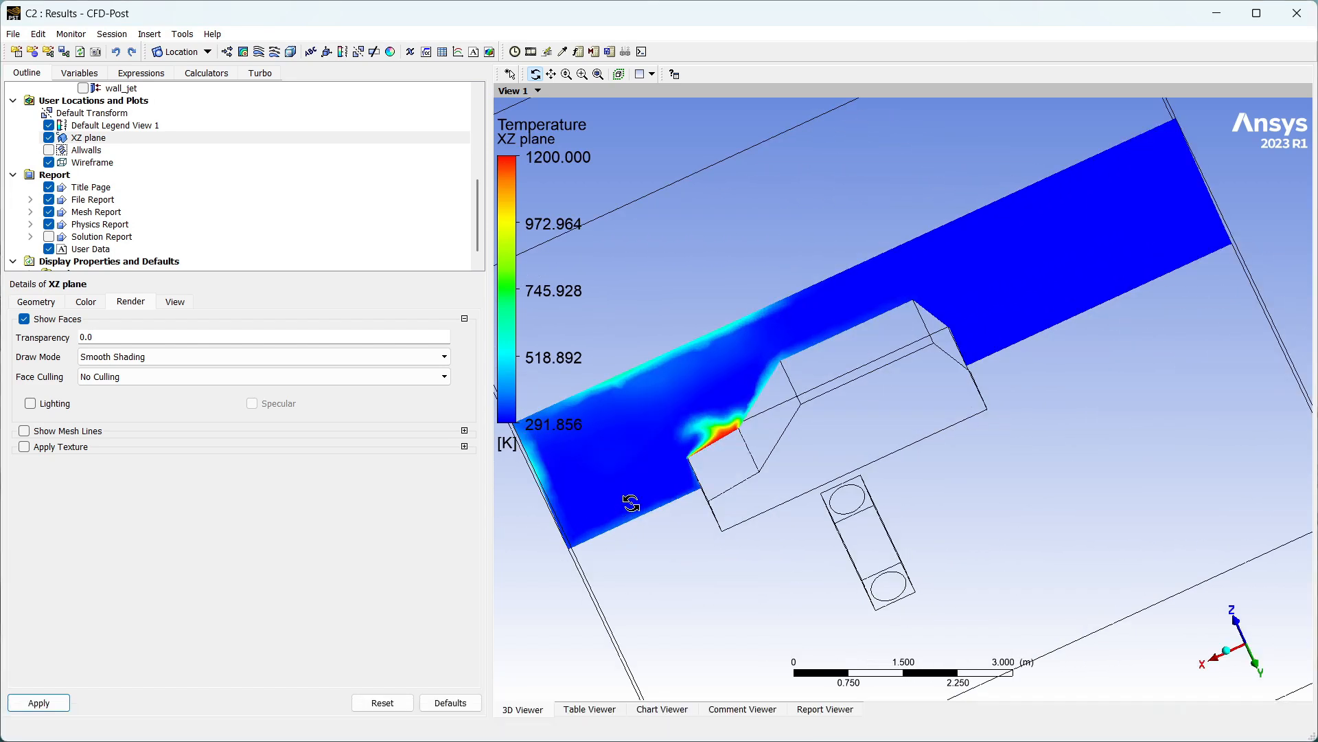
Insert a second isosurface location named "GAS"
left_click(204, 54)
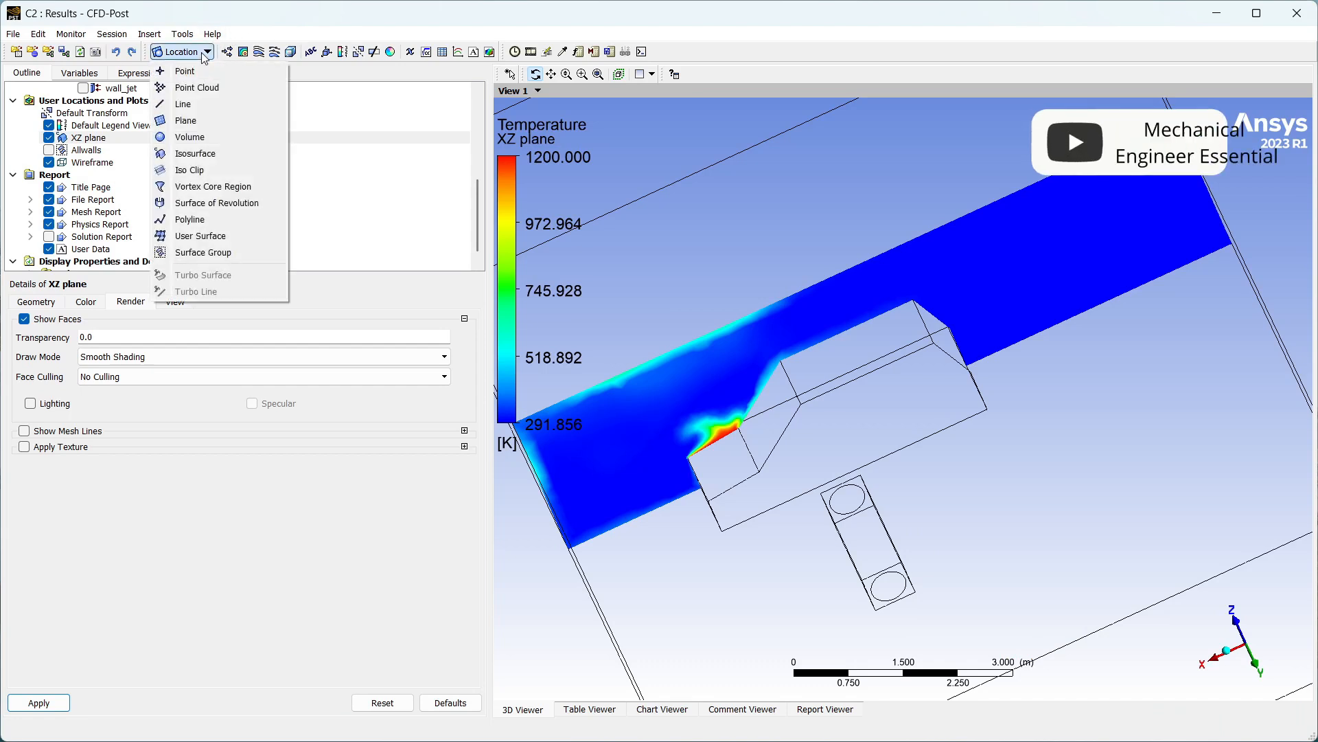
left_click(214, 160)
key("BackSpace")
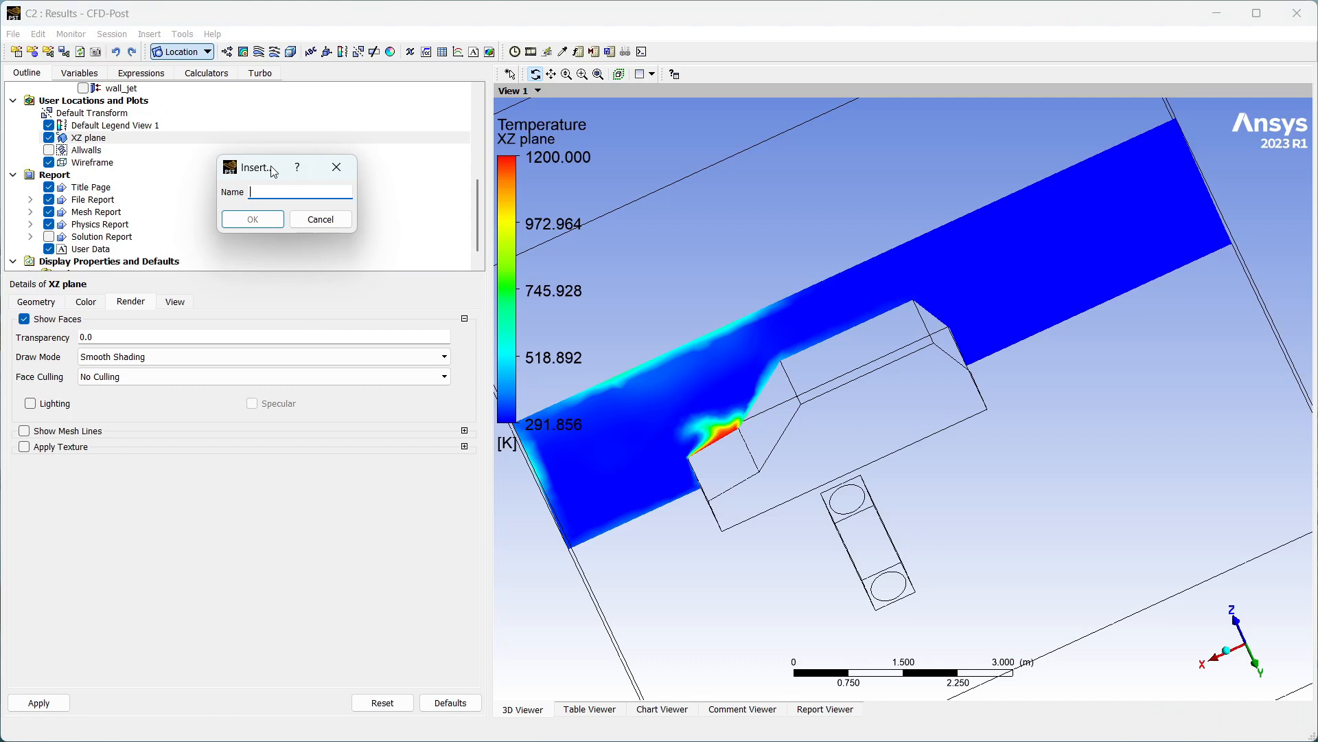
type("ga")
key("BackSpace")
key("BackSpace")
type("GAS")
left_click(251, 220)
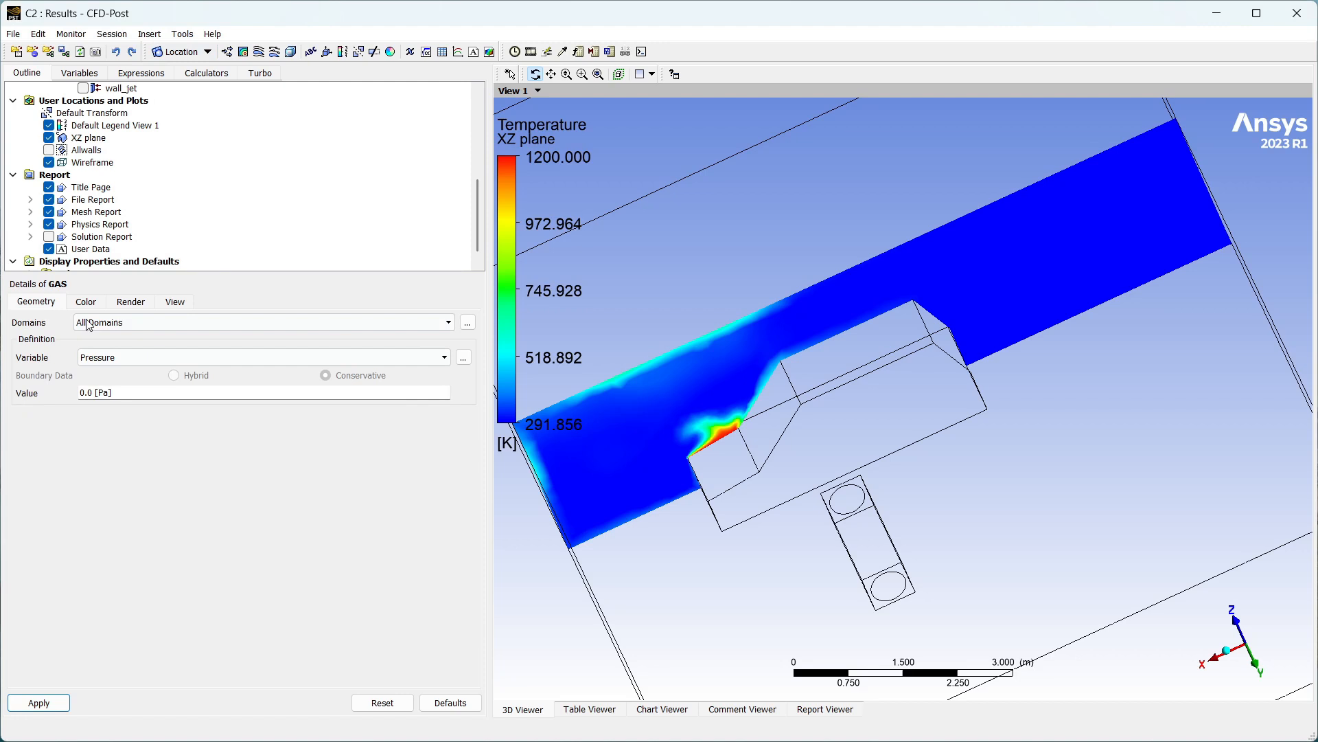
Define the GAS isosurface by Co2.Mass Fraction with a value of 0.001
left_click(126, 357)
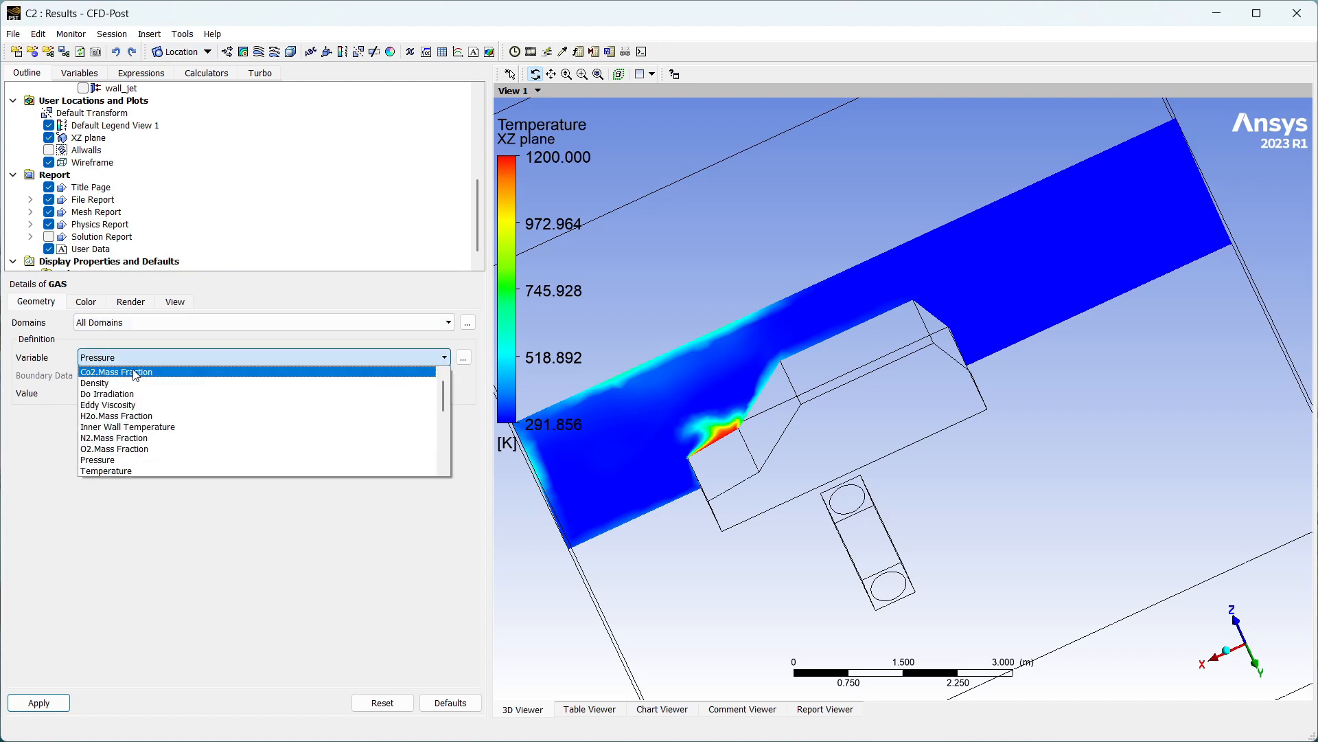
left_click(141, 369)
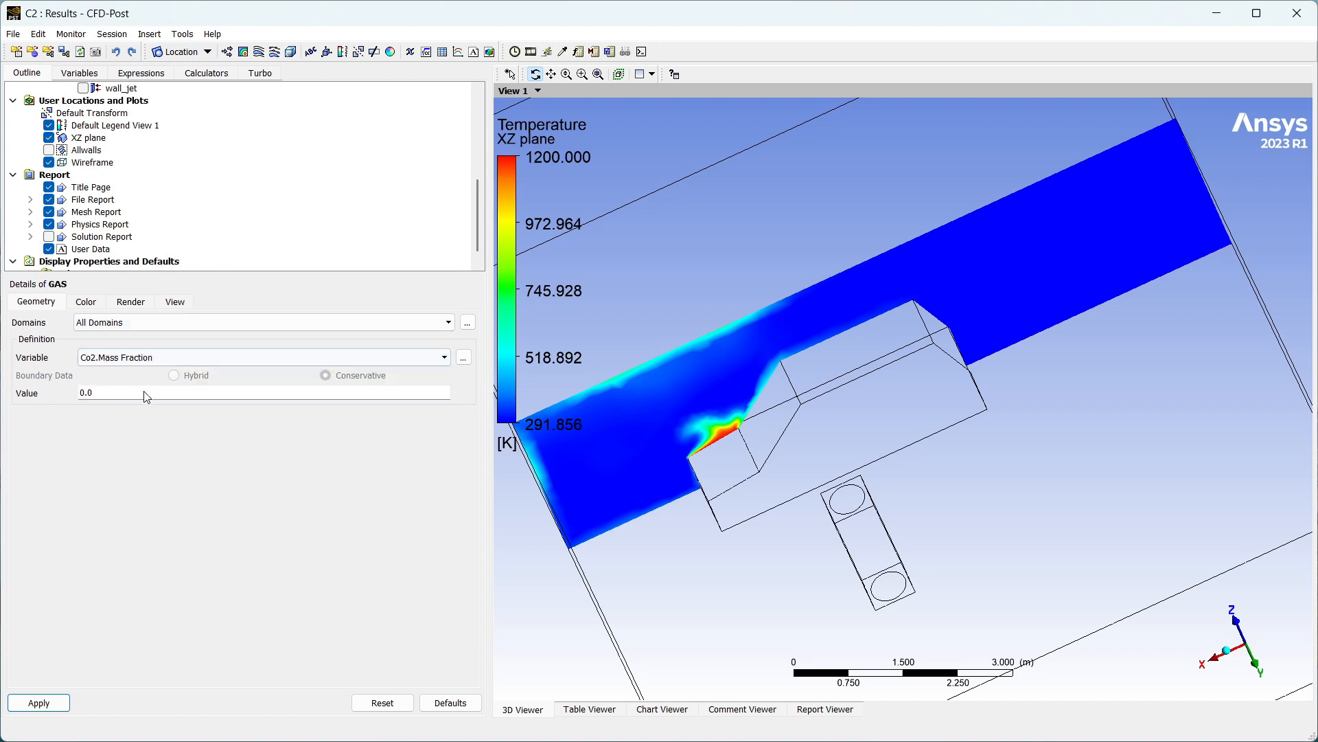
left_click(106, 397)
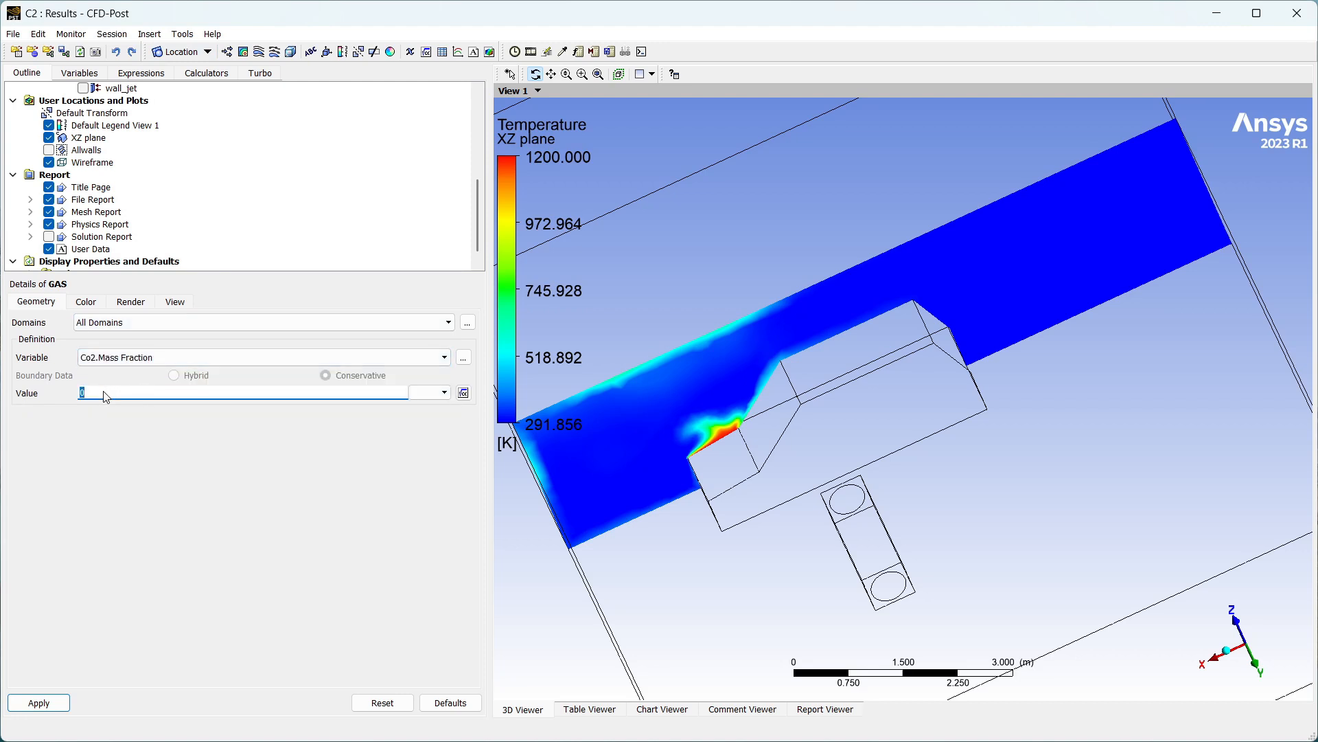
type("0.001")
left_click(105, 444)
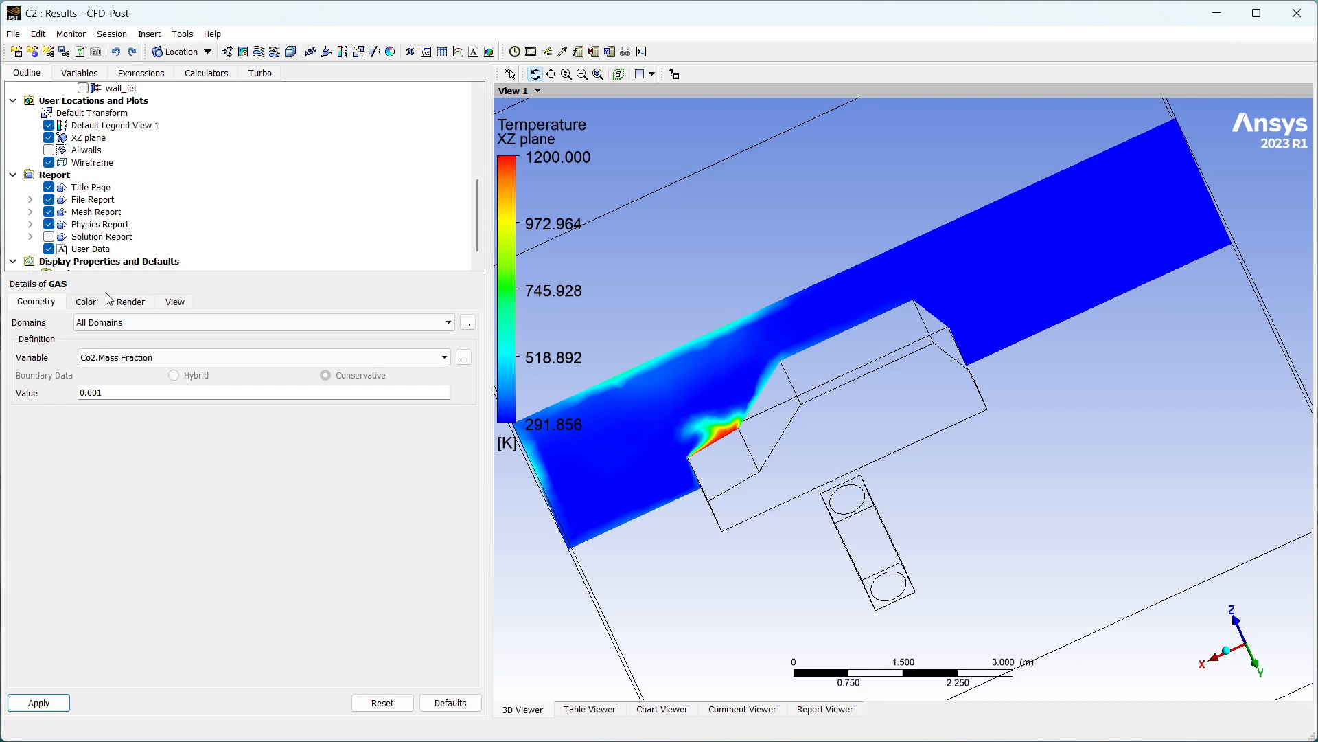
Set the GAS isosurface's color mode to Constant
left_click(88, 303)
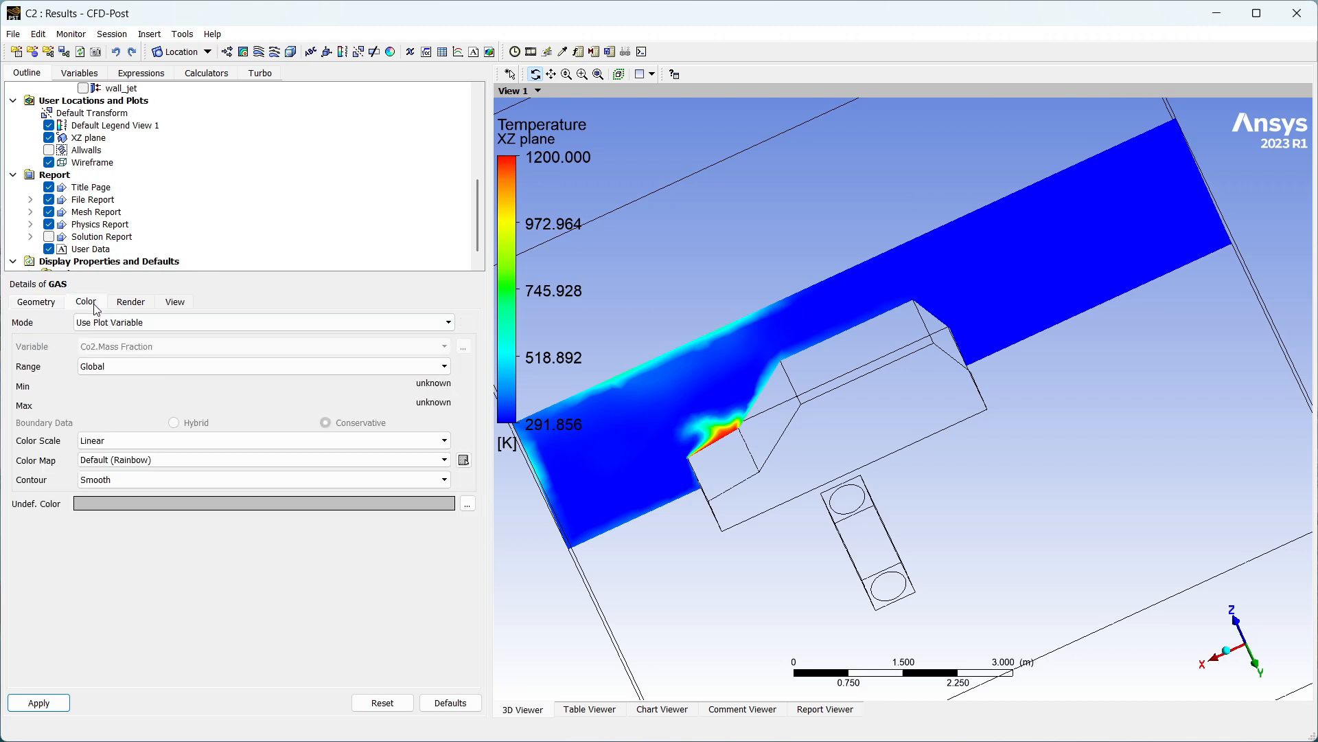
left_click(223, 322)
left_click(221, 336)
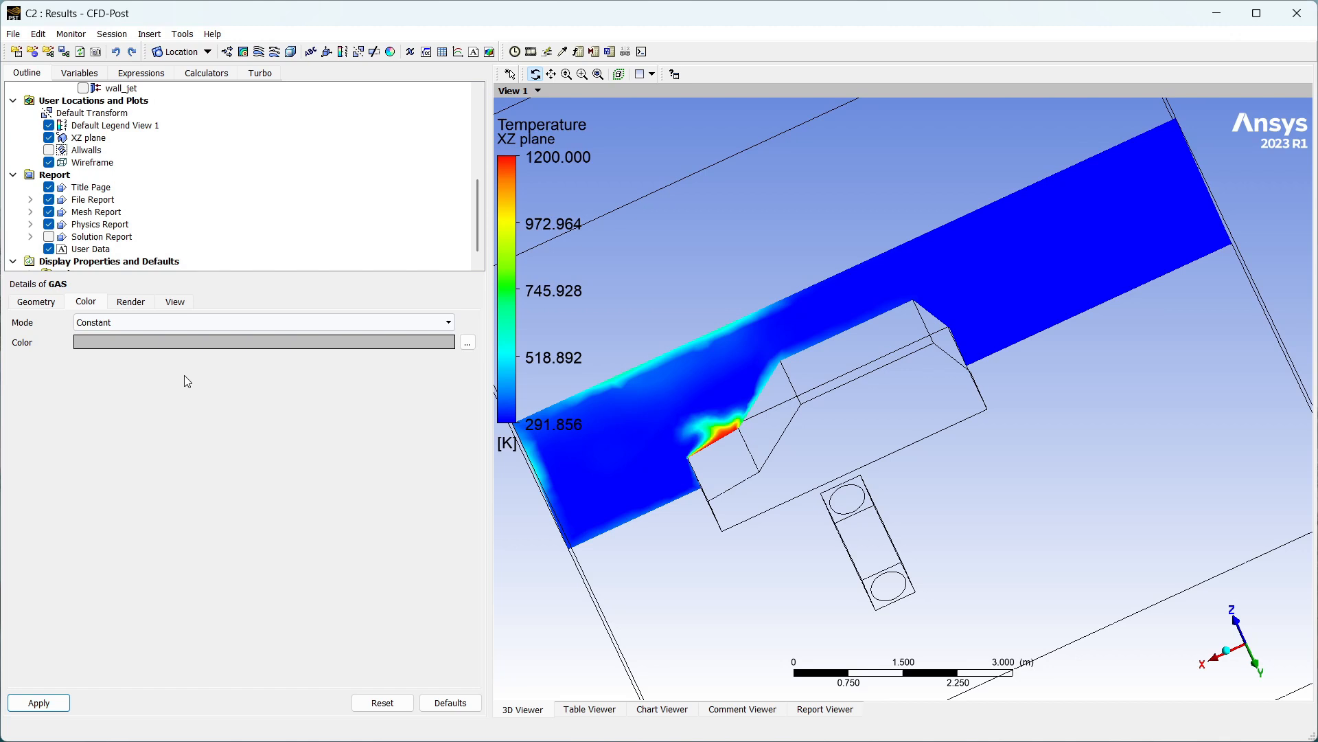
left_click(140, 308)
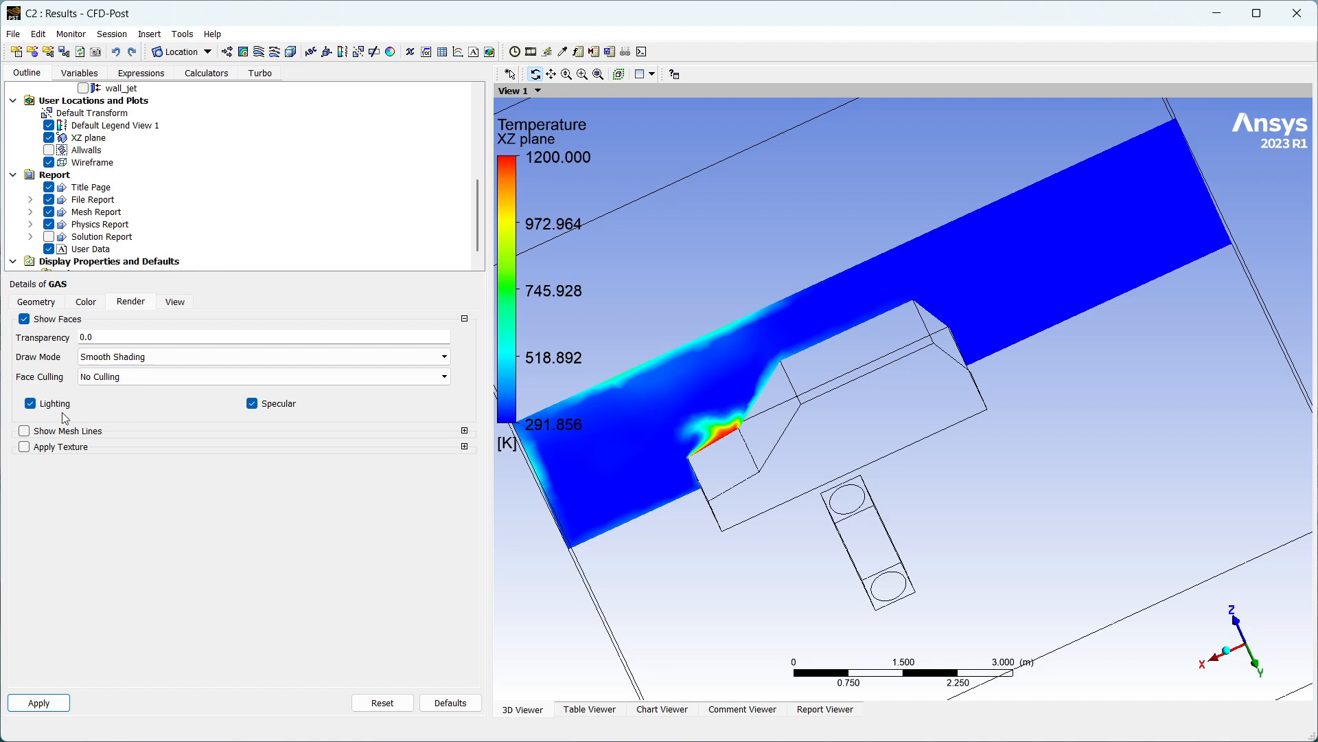
left_click(32, 406)
left_click(31, 404)
Hide the XZ plane and apply the GAS isosurface settings to display the gas cloud in the garage
left_click(49, 138)
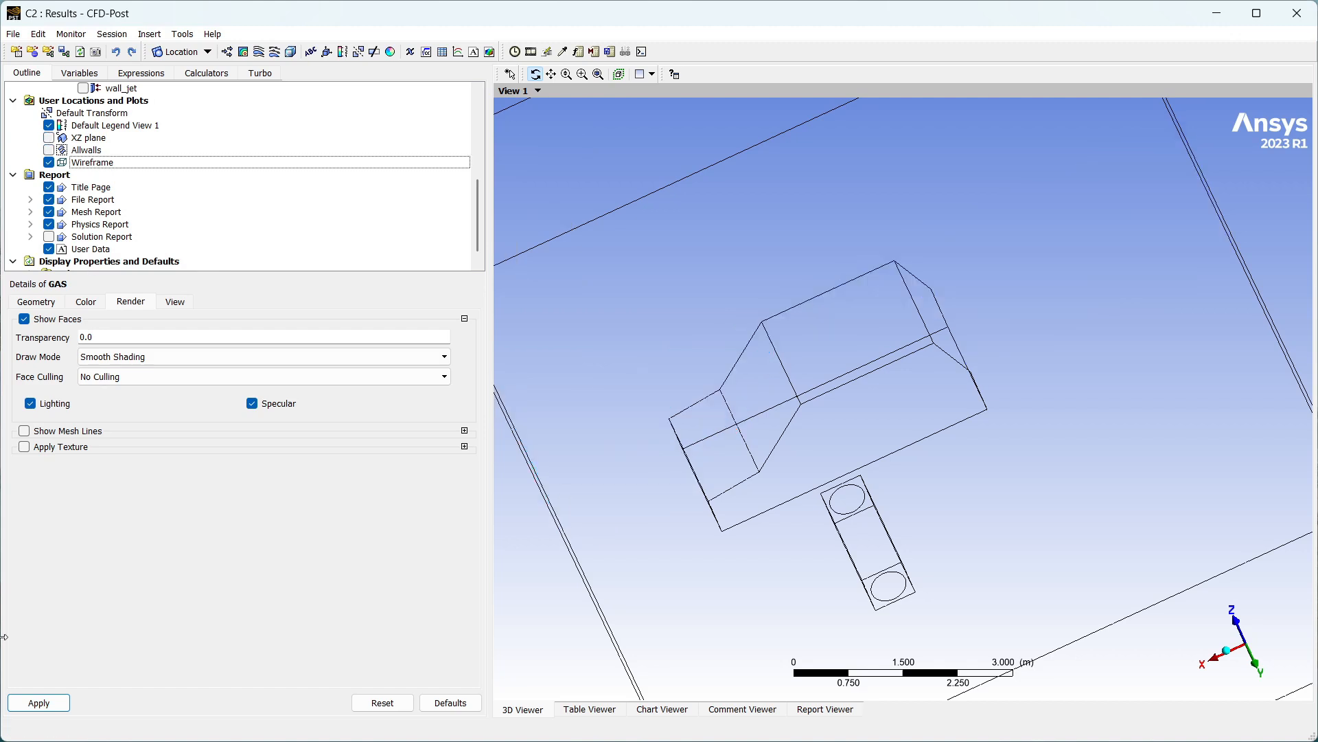
left_click(41, 704)
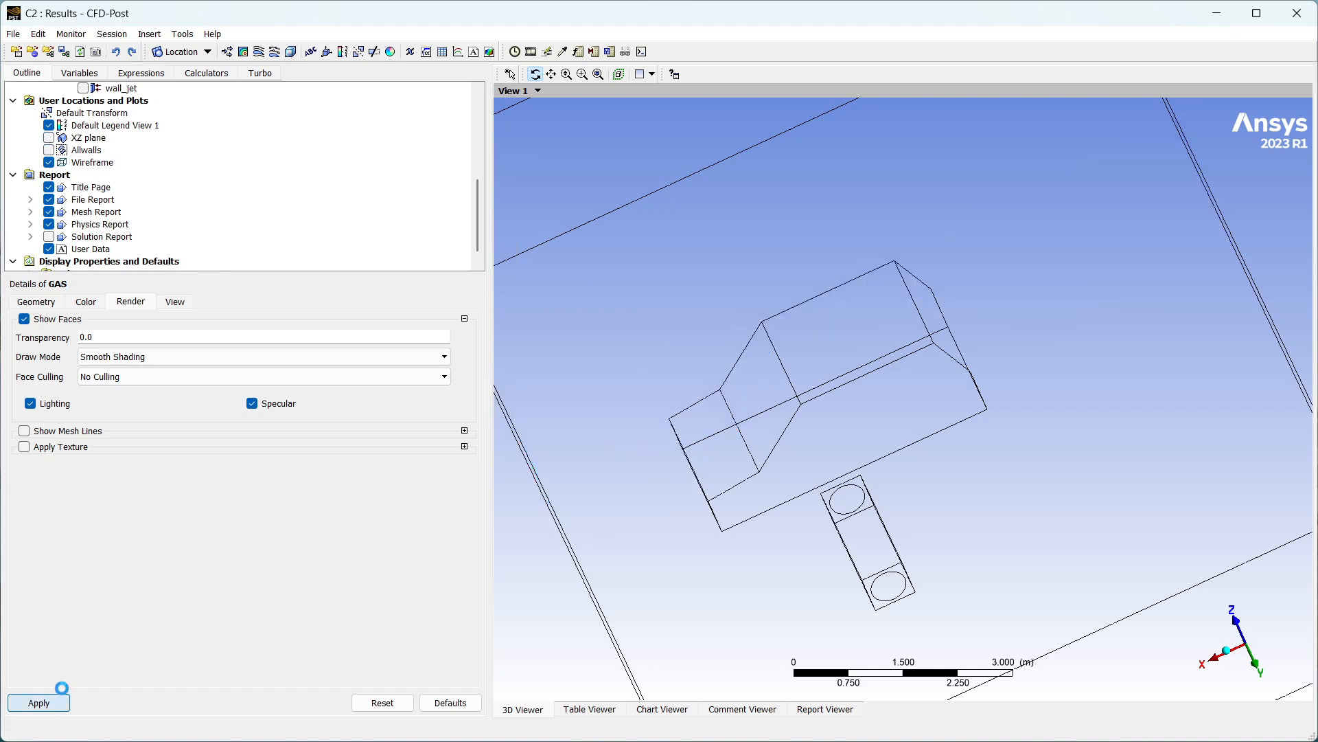
left_click_drag(622, 524, 774, 478)
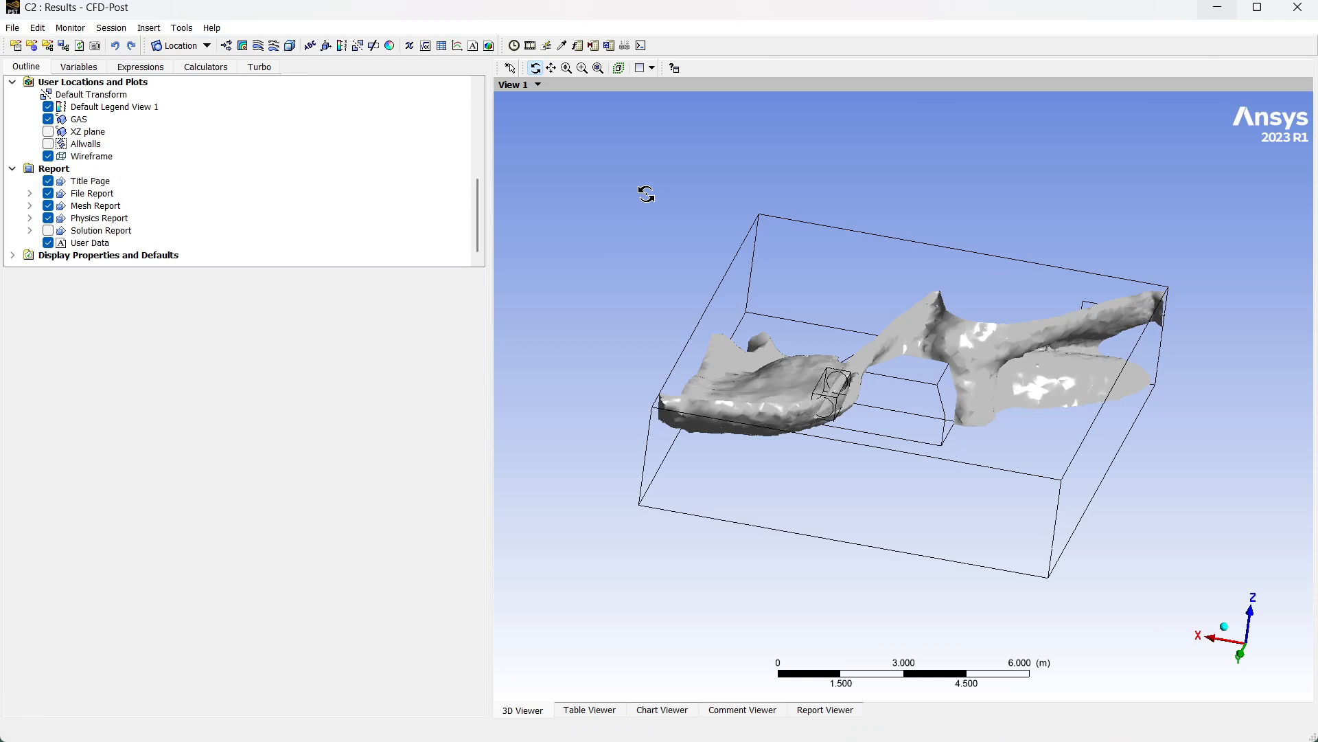
Insert a streamline plot named "Streamlines"
left_click(258, 46)
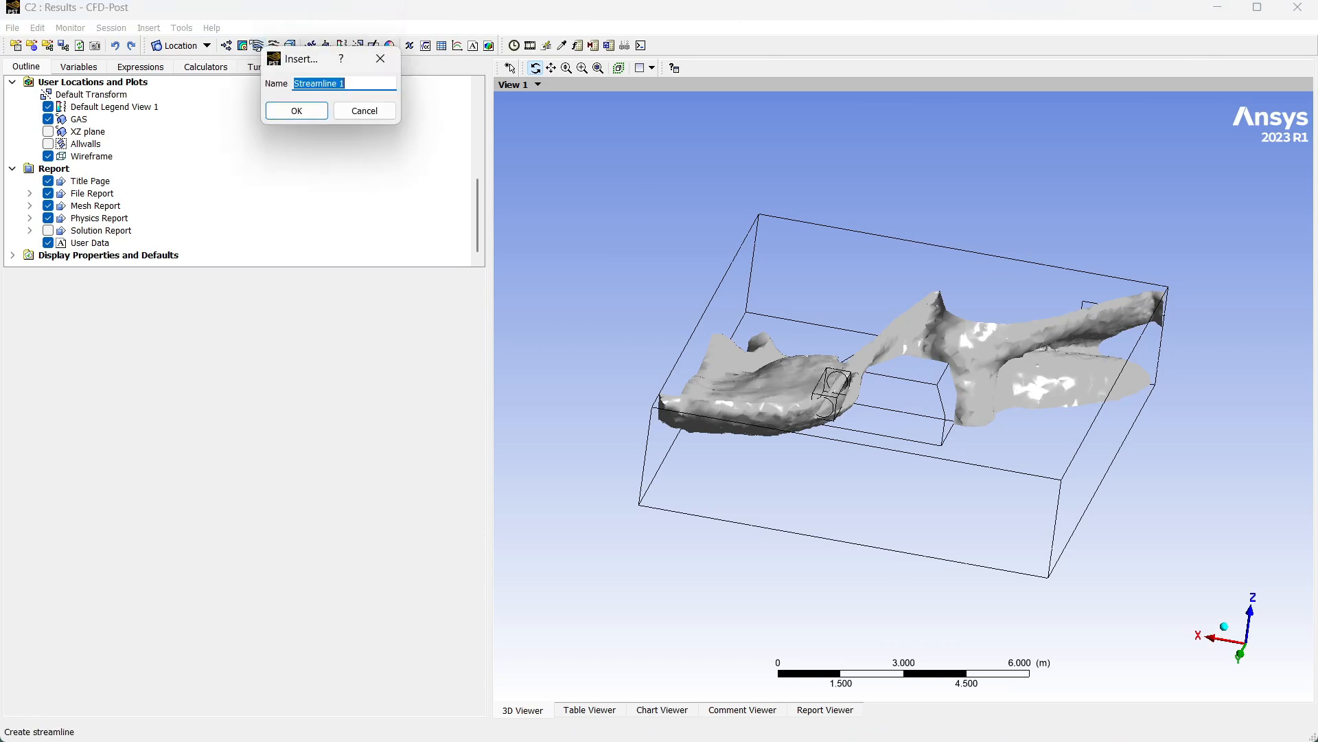
left_click(338, 83)
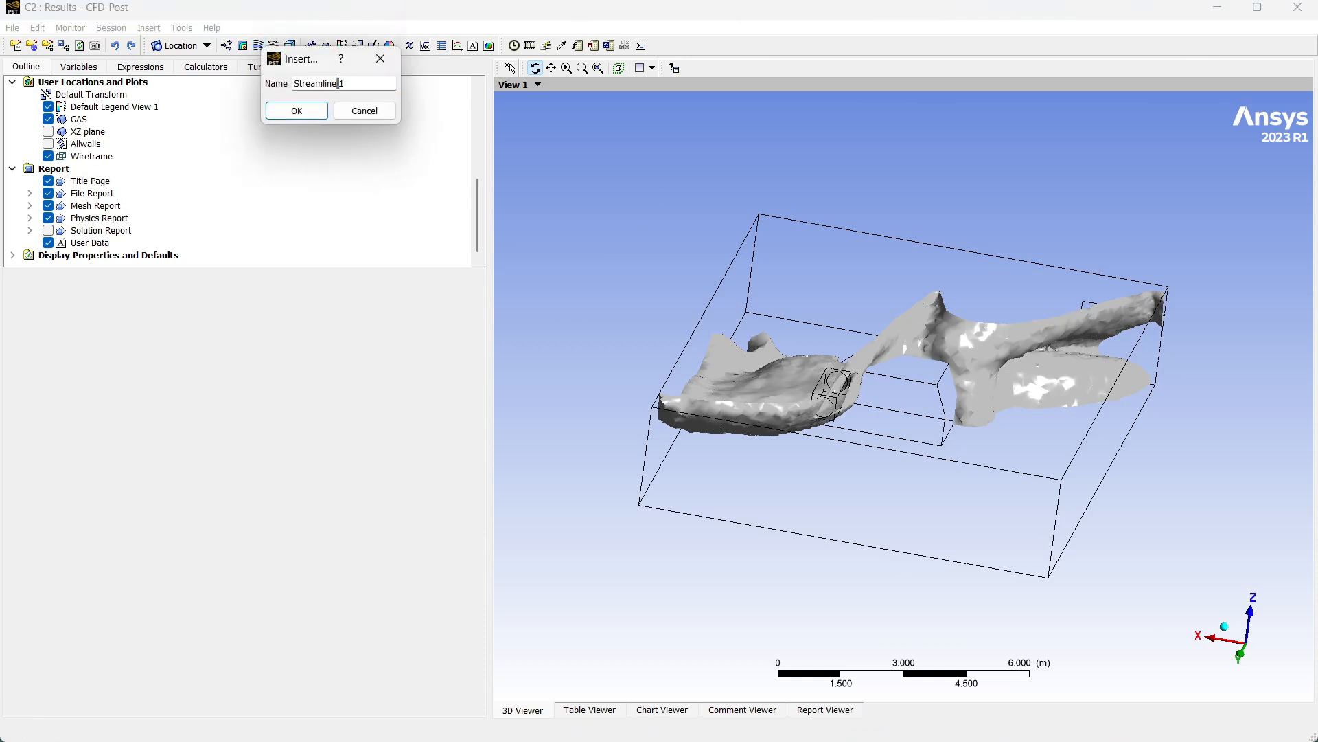
key("BackSpace")
key("BackSpace")
type("s")
left_click(318, 109)
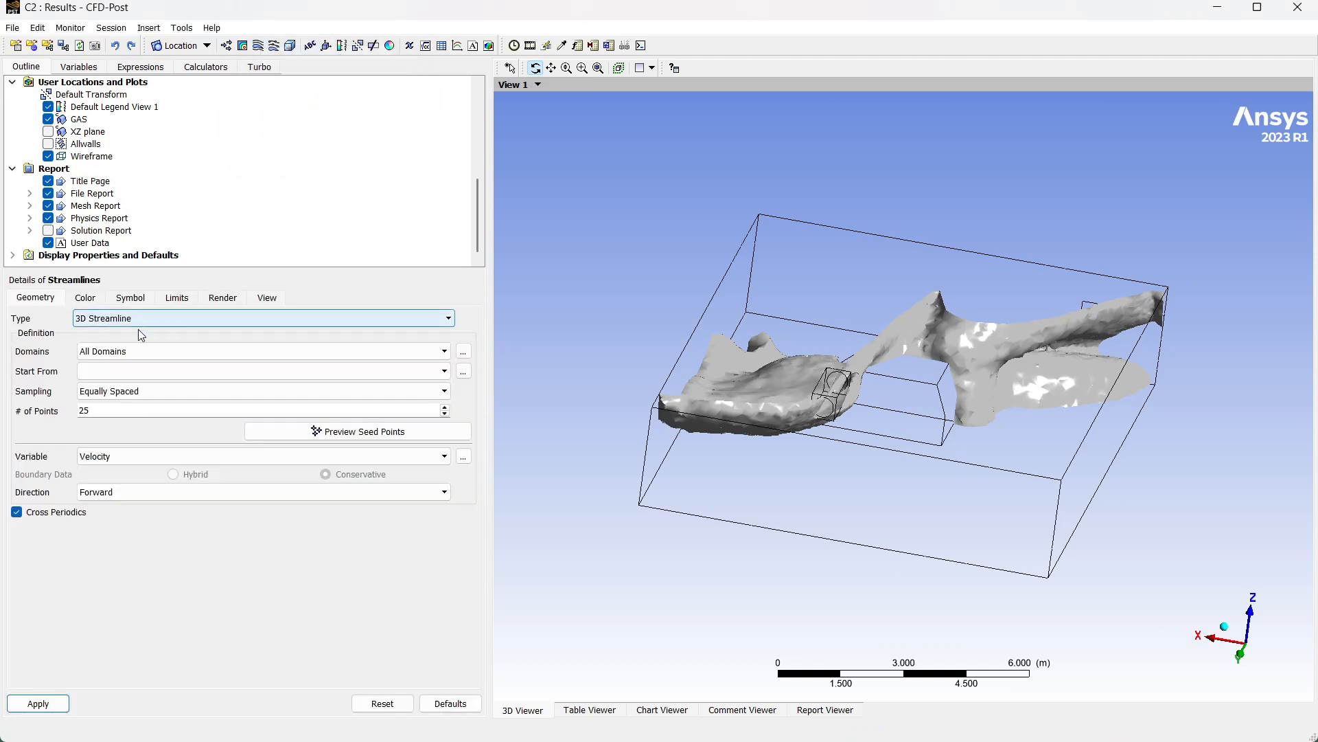
Define the streamlines to start from inlet_exhaust with 100 equally spaced points and Backward direction
left_click(136, 370)
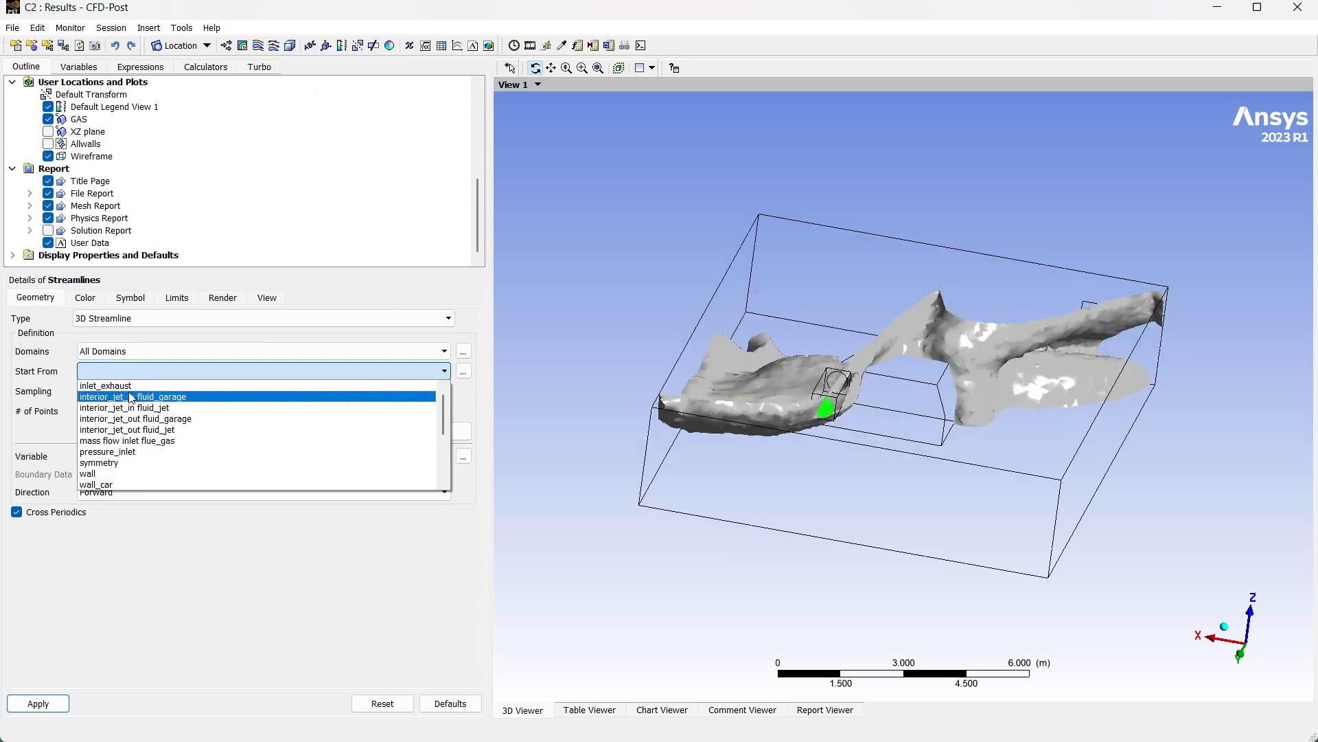
left_click(132, 385)
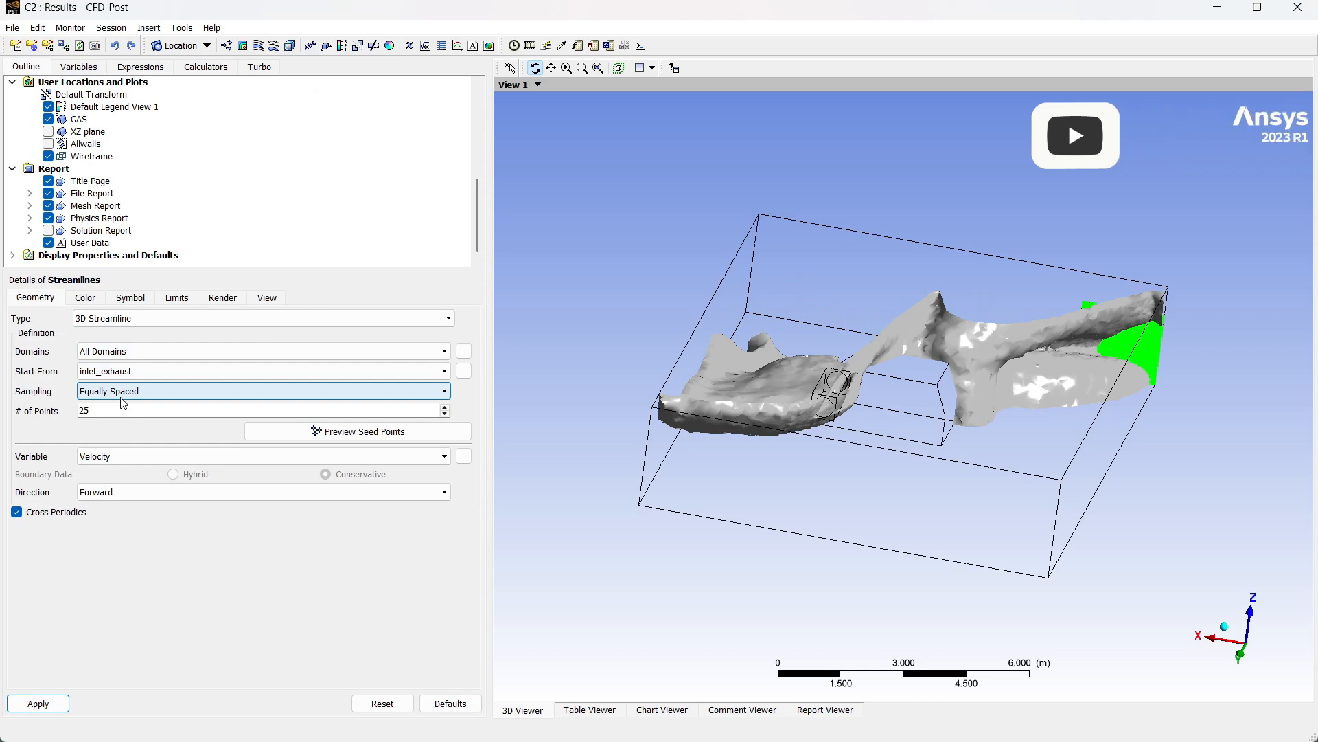
left_click_drag(95, 414, 67, 411)
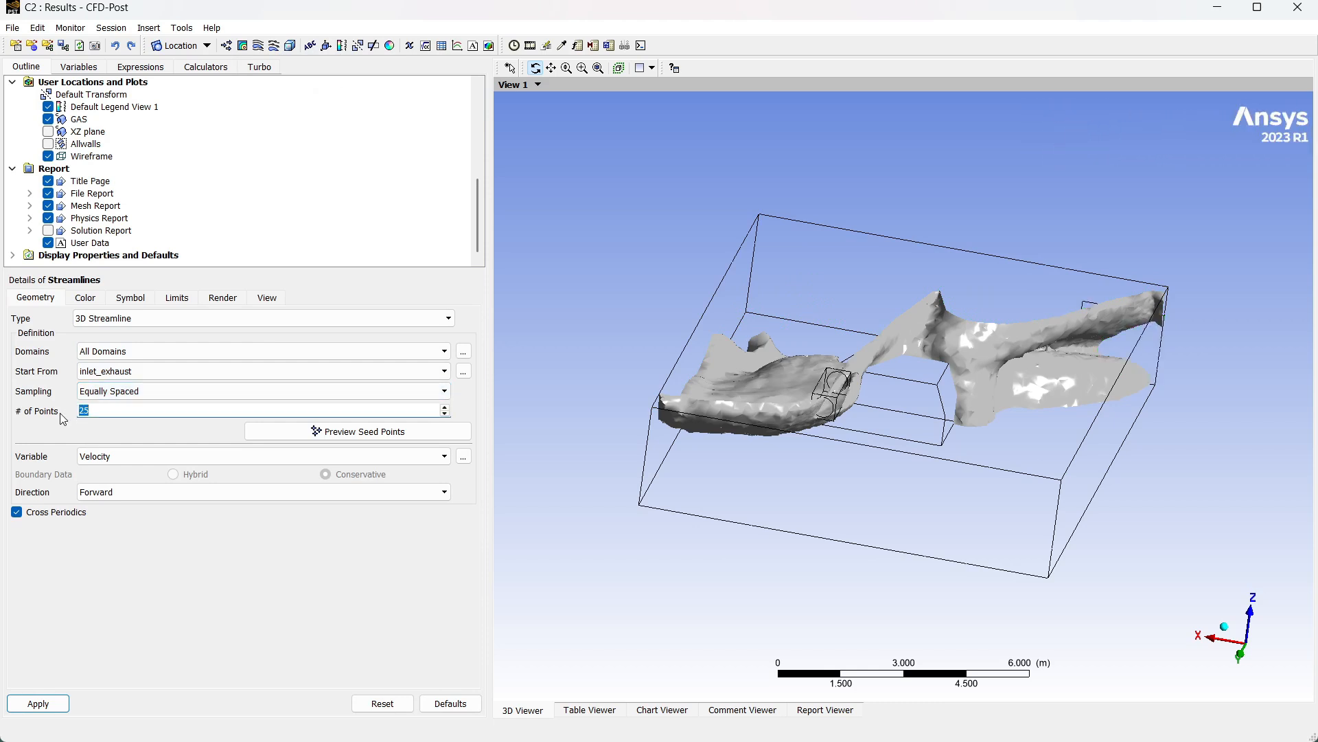
type("100")
left_click(125, 431)
left_click(122, 489)
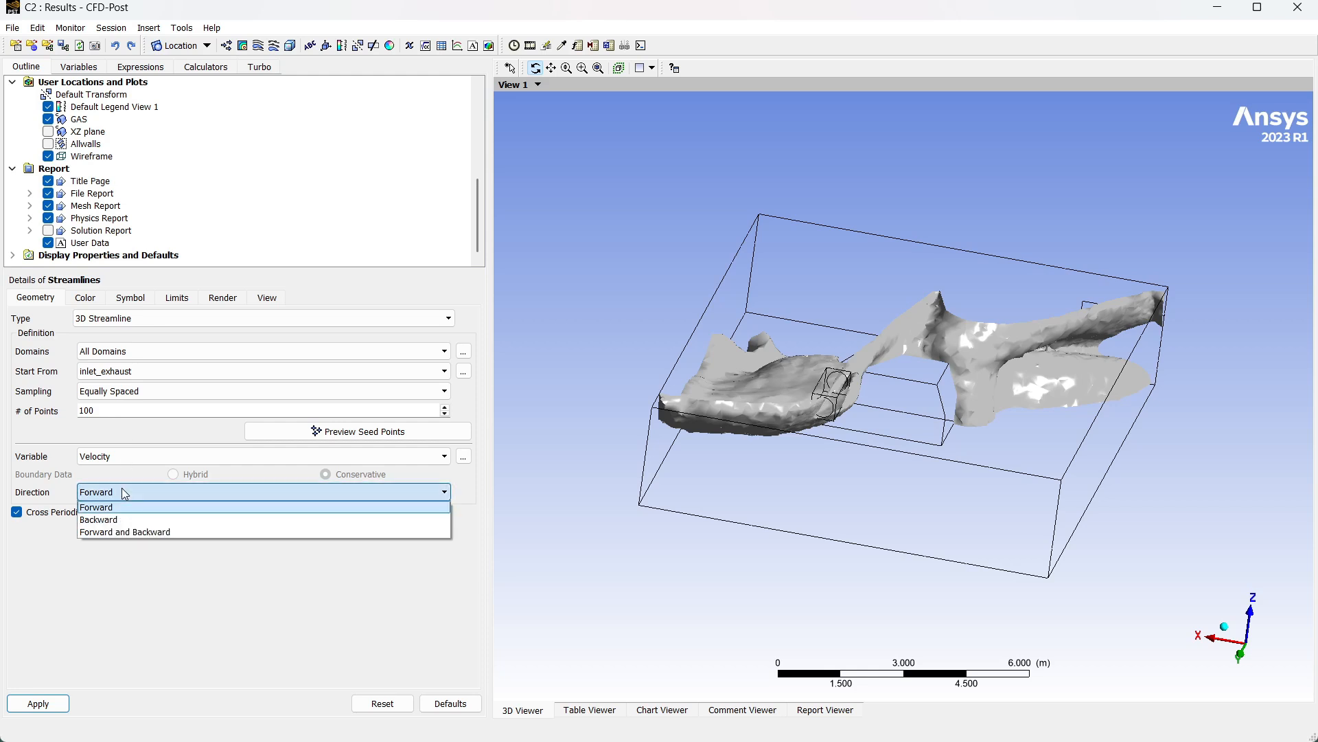
left_click(117, 520)
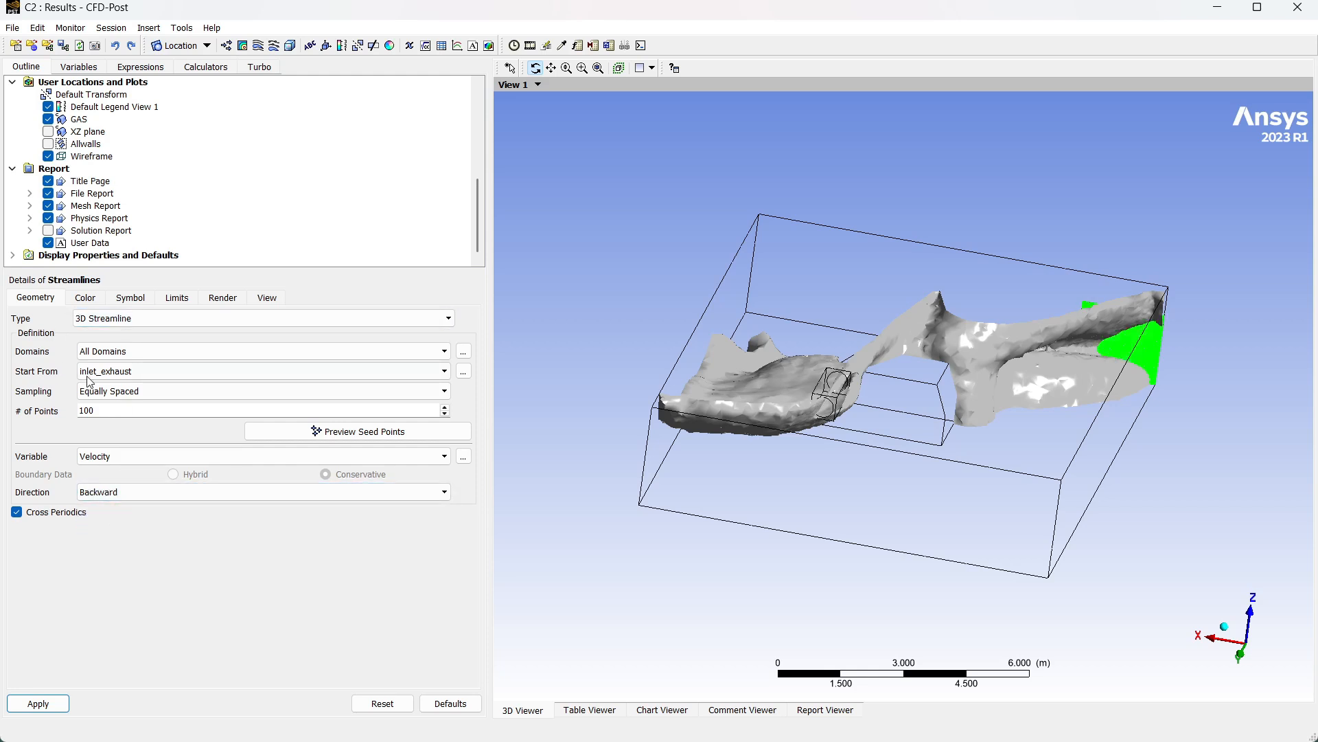
Color the streamlines by the Temperature variable
left_click(81, 300)
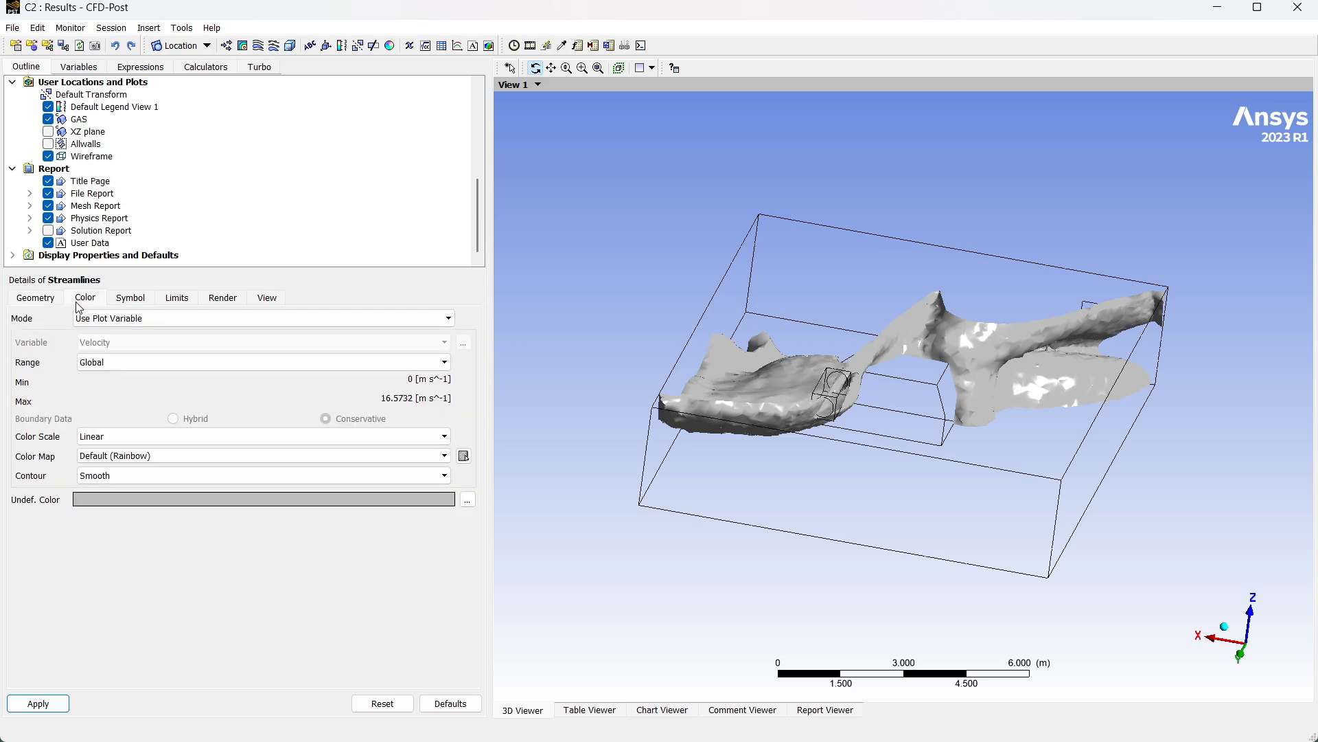
left_click(132, 318)
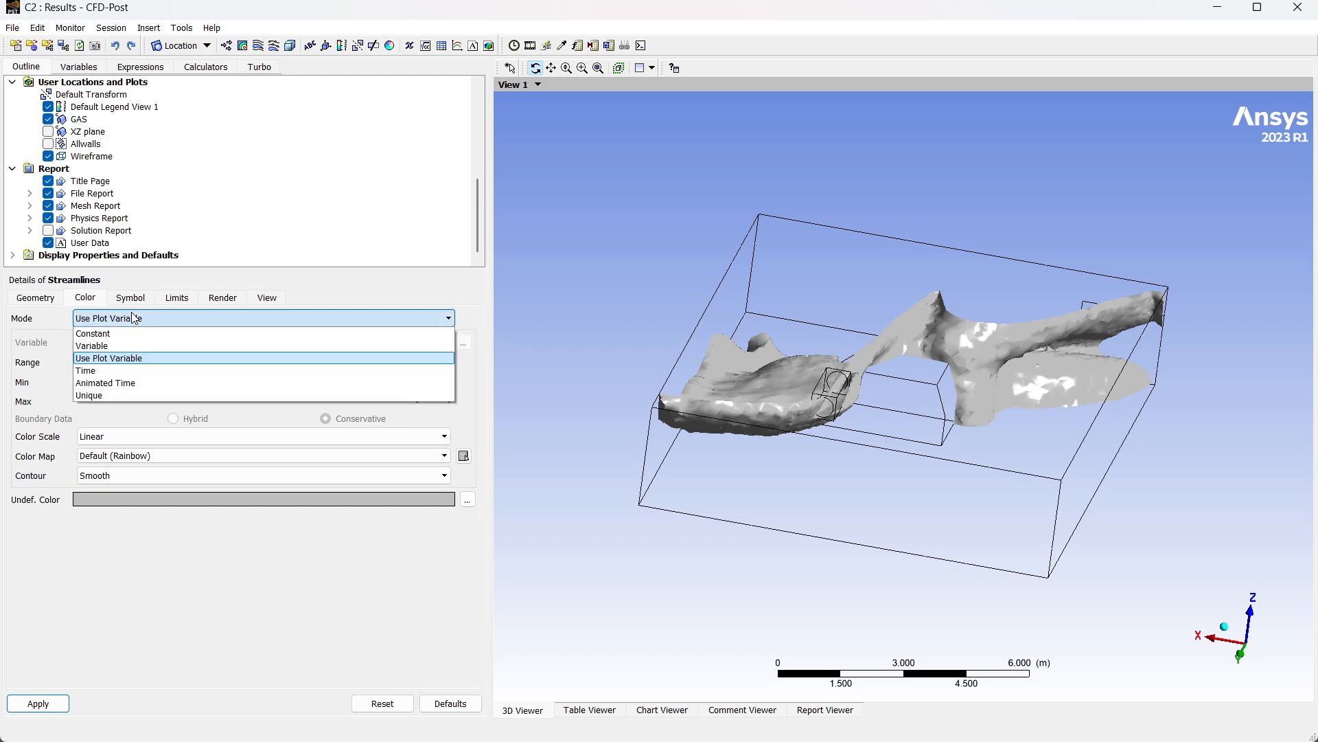
left_click(131, 345)
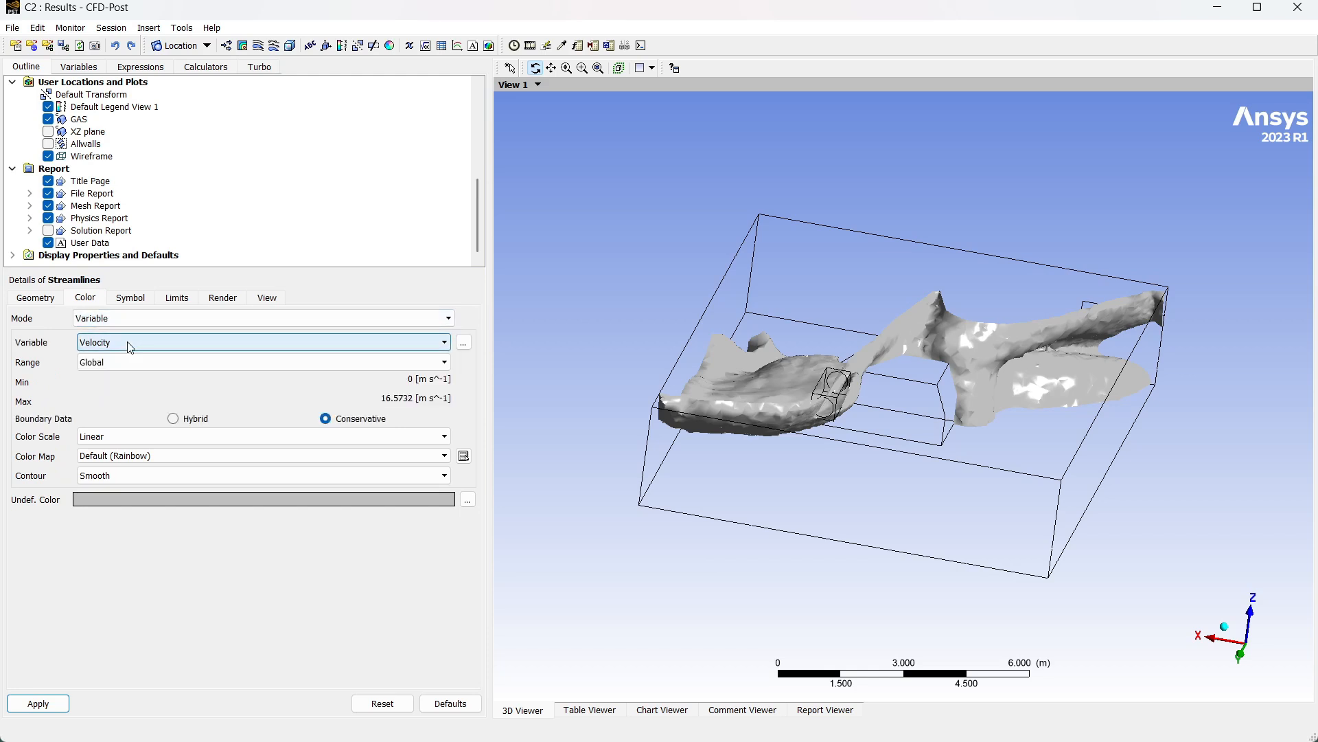
left_click(131, 347)
left_click(182, 424)
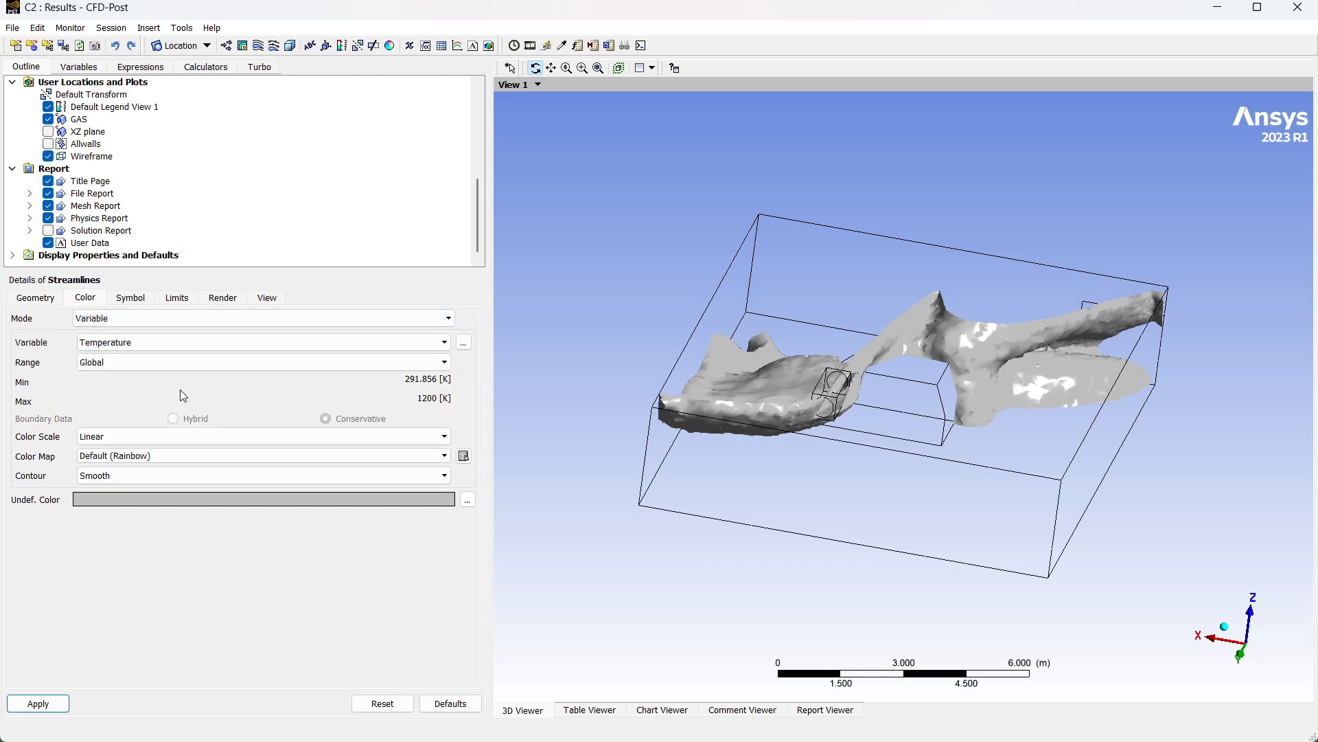
Set a user-specified temperature color range of 300 K to 400 K for the streamlines and generate them
left_click(270, 366)
left_click(260, 398)
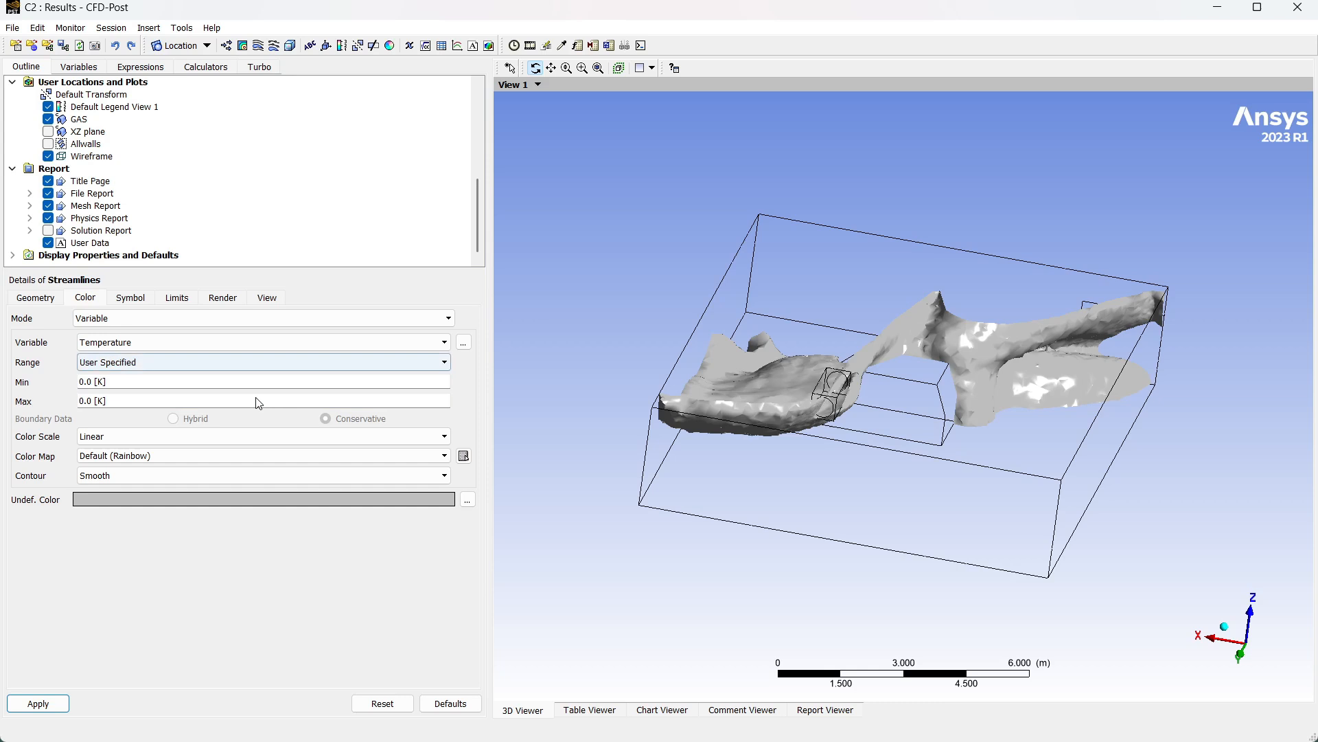
left_click(119, 386)
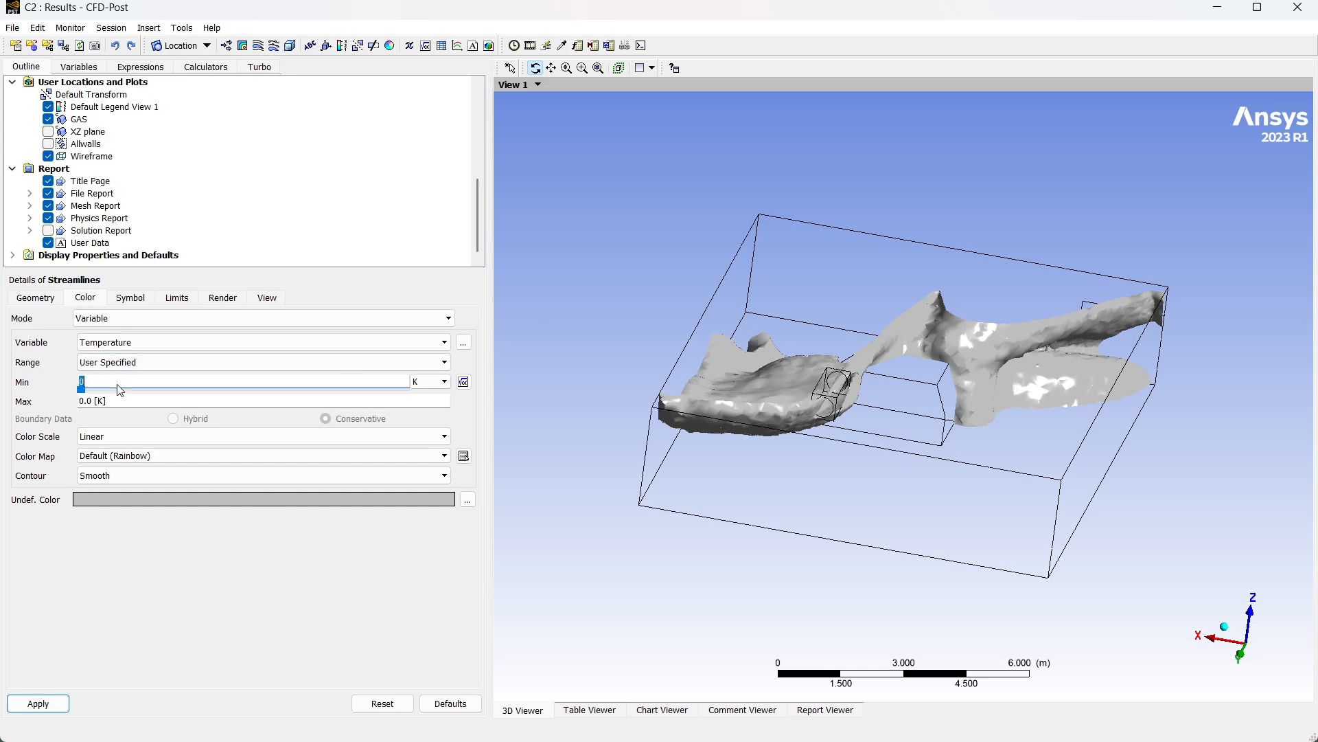
type("300")
left_click(130, 401)
type("400")
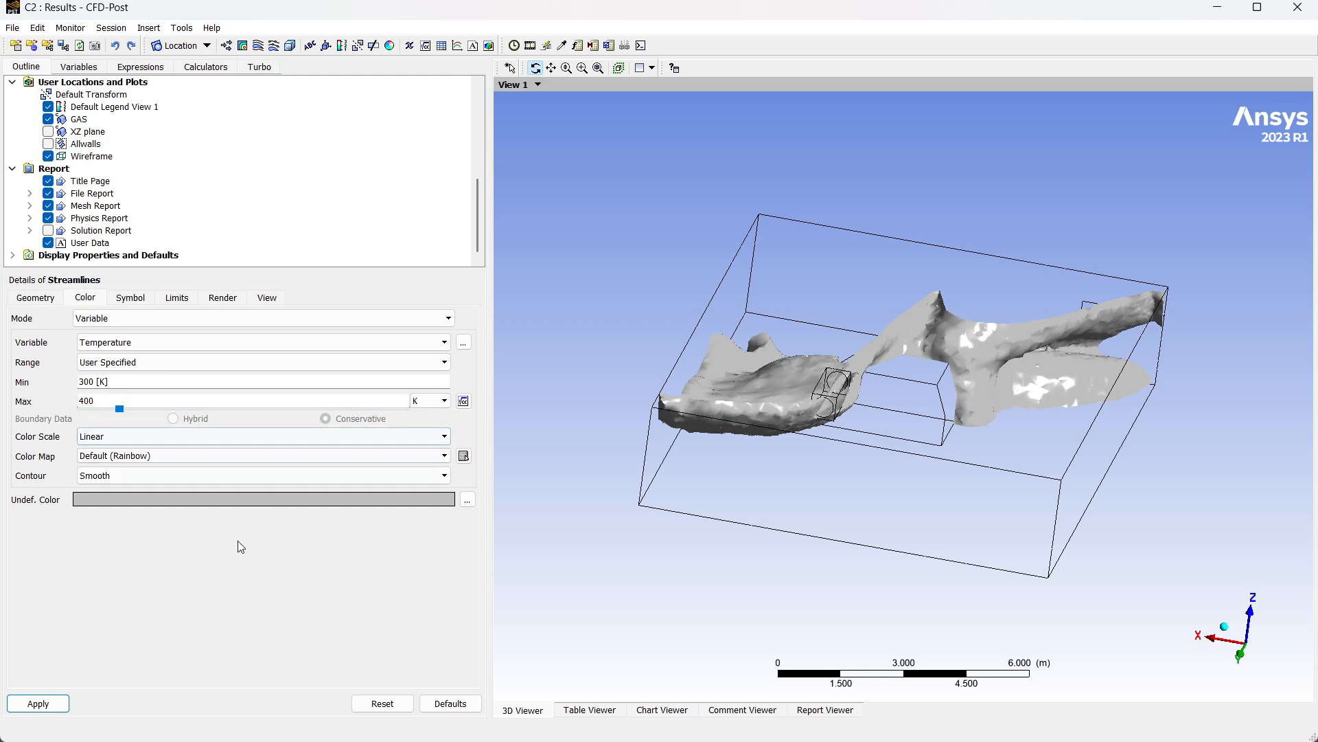
left_click(244, 572)
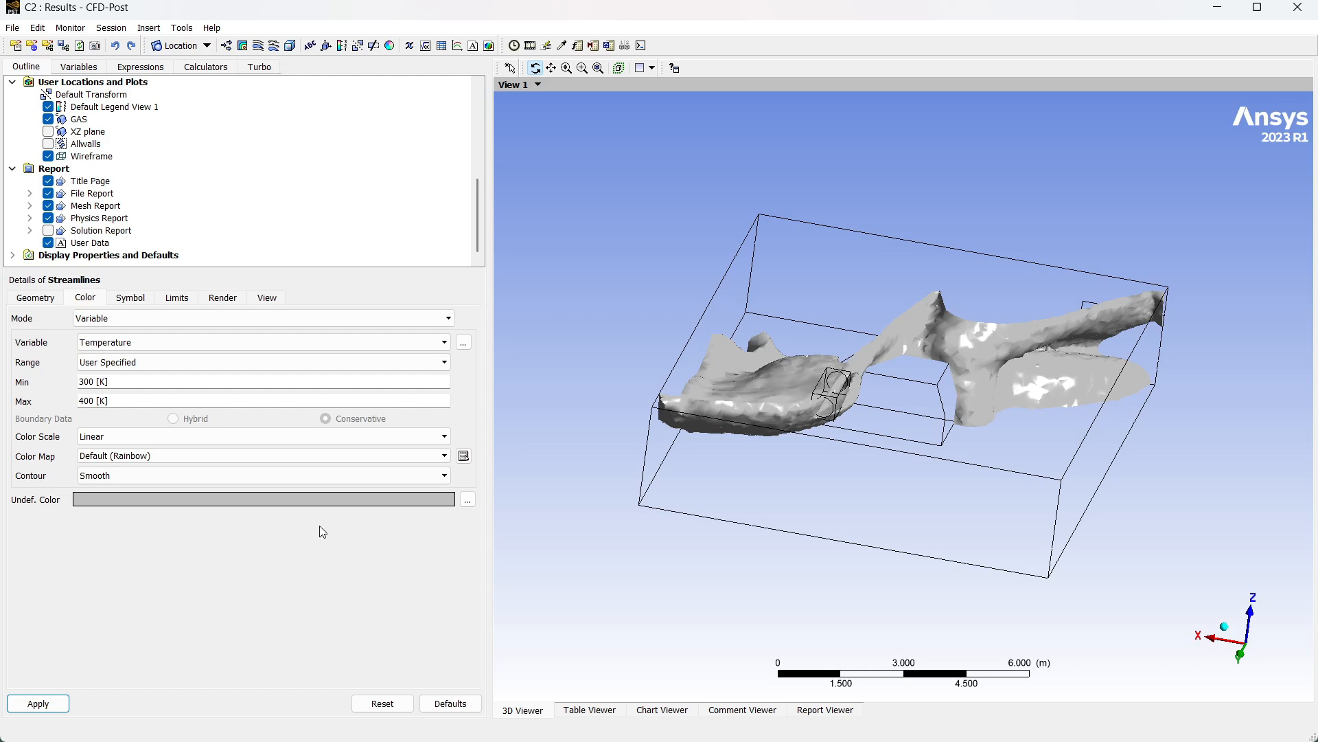
left_click(38, 703)
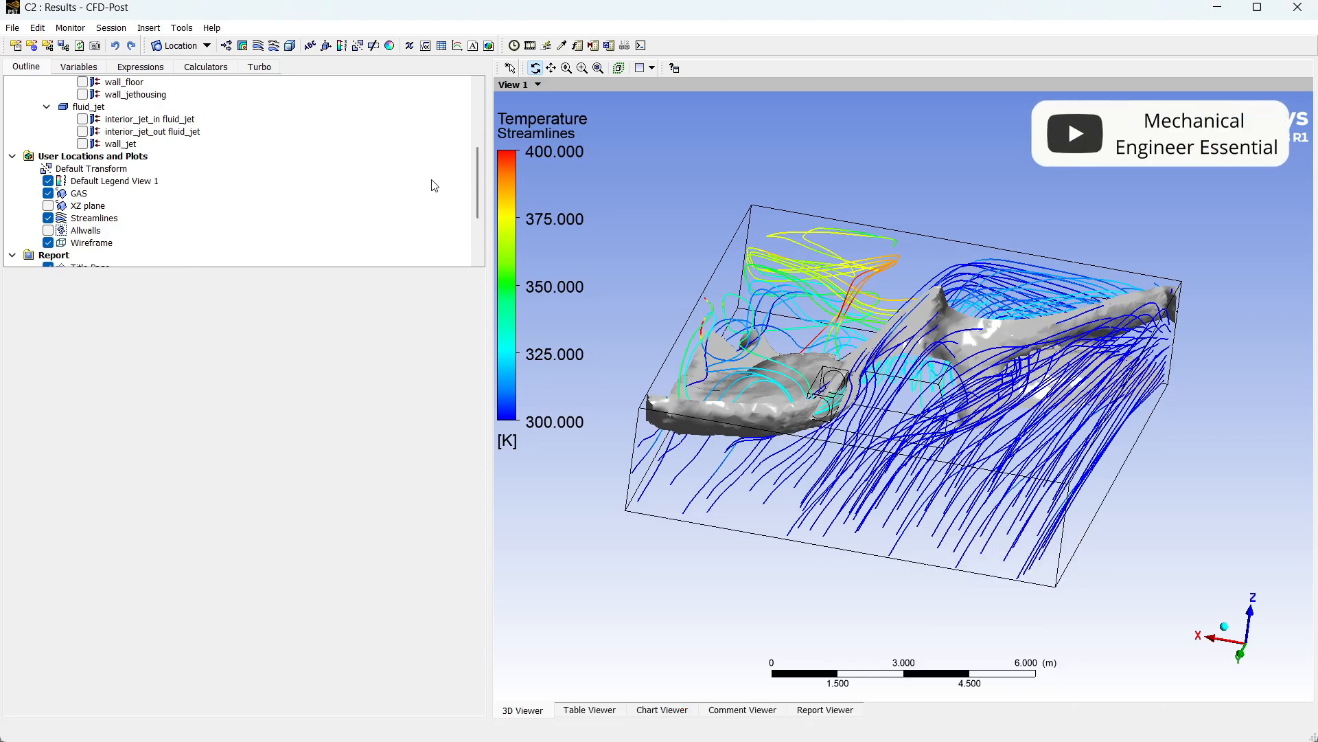
Hide the GAS isosurface and the Streamlines so only the wireframe is displayed
mouse_move(480, 158)
left_mouse_down()
mouse_move(475, 192)
mouse_move(481, 175)
left_mouse_up()
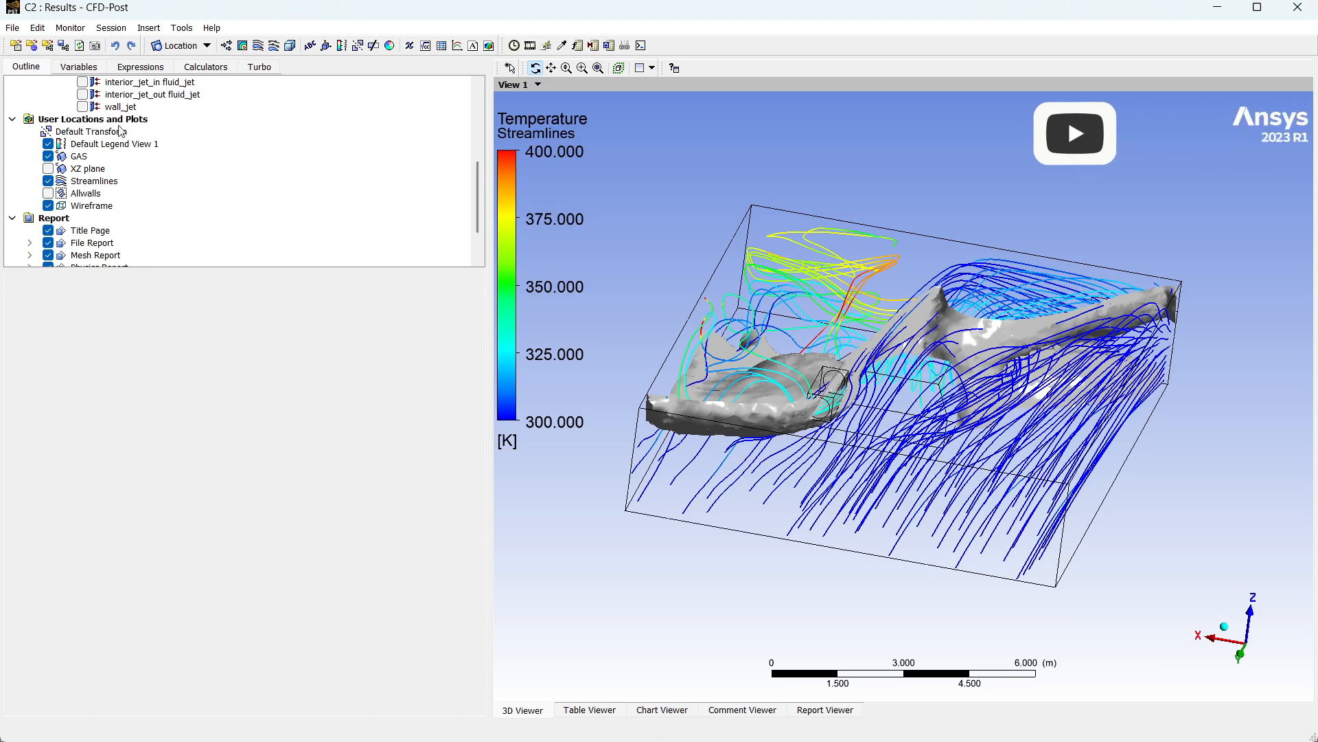
left_click(48, 157)
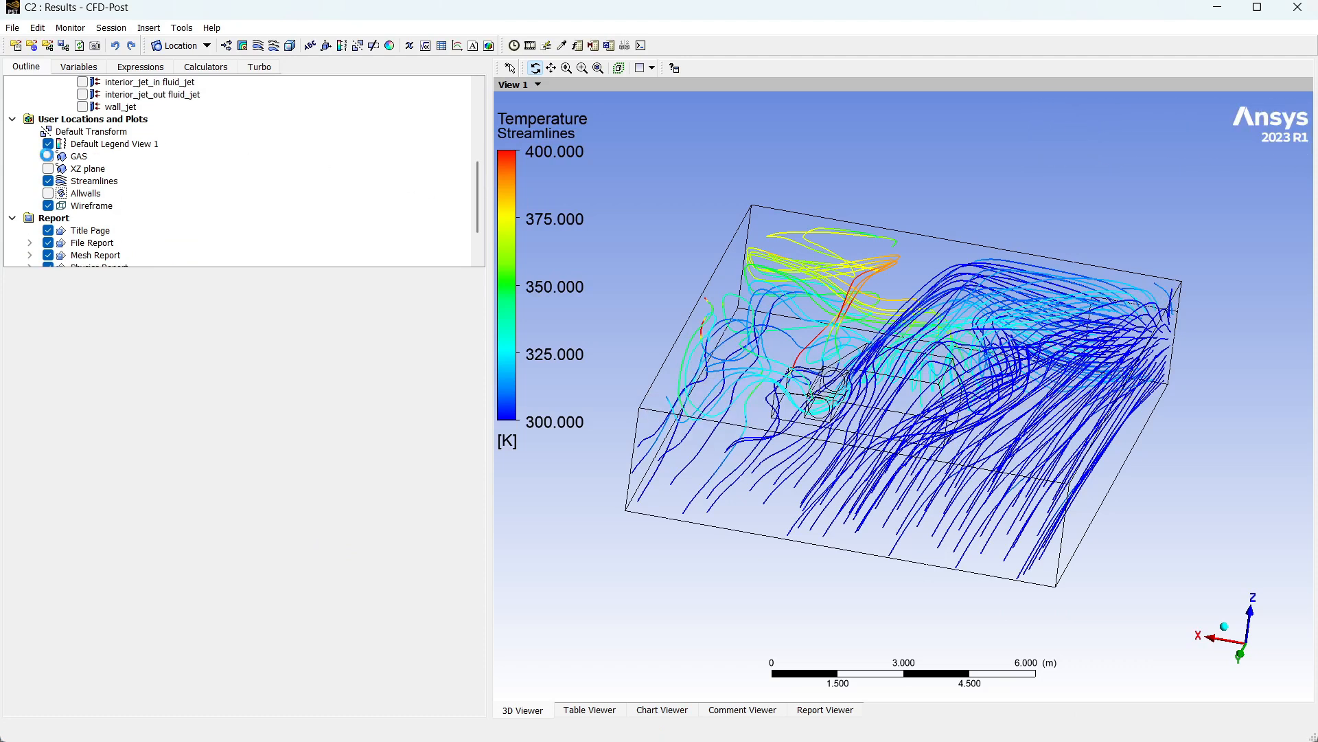
left_click(49, 181)
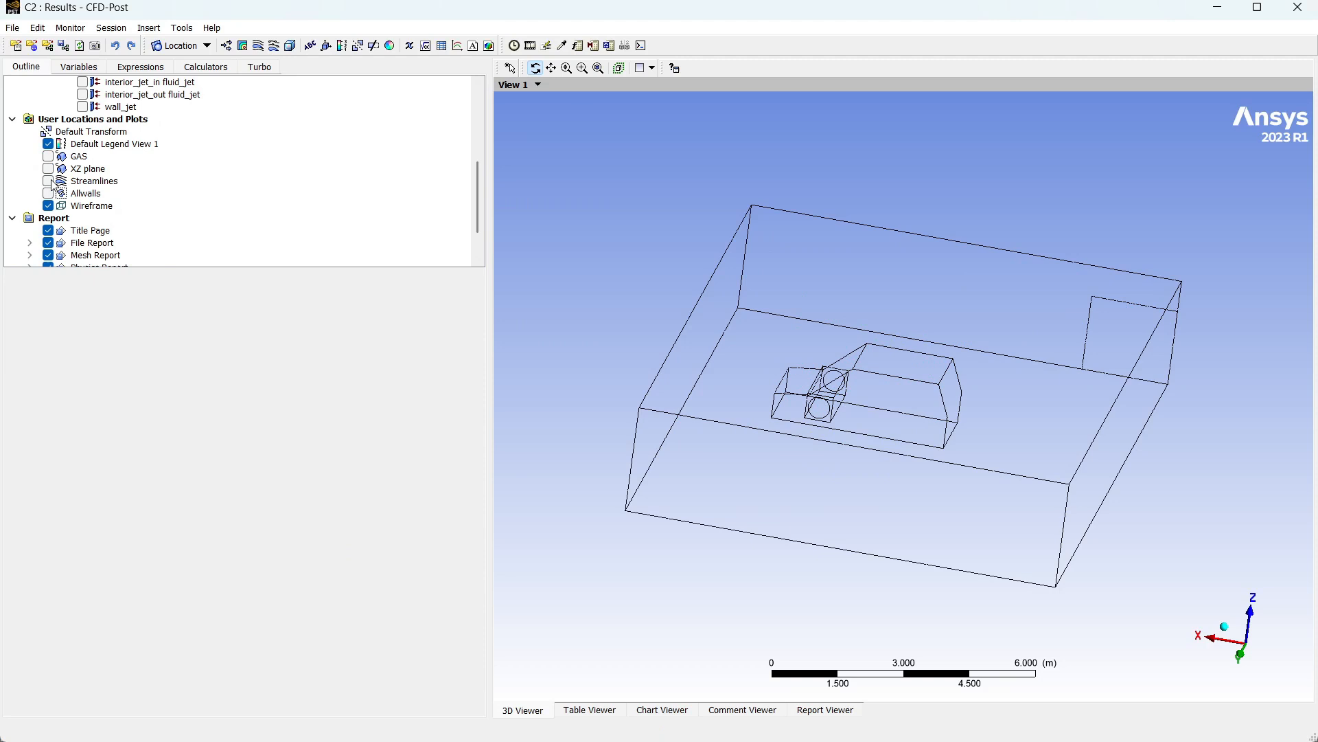
Insert a volume rendering named "gas Volume"
left_click(289, 46)
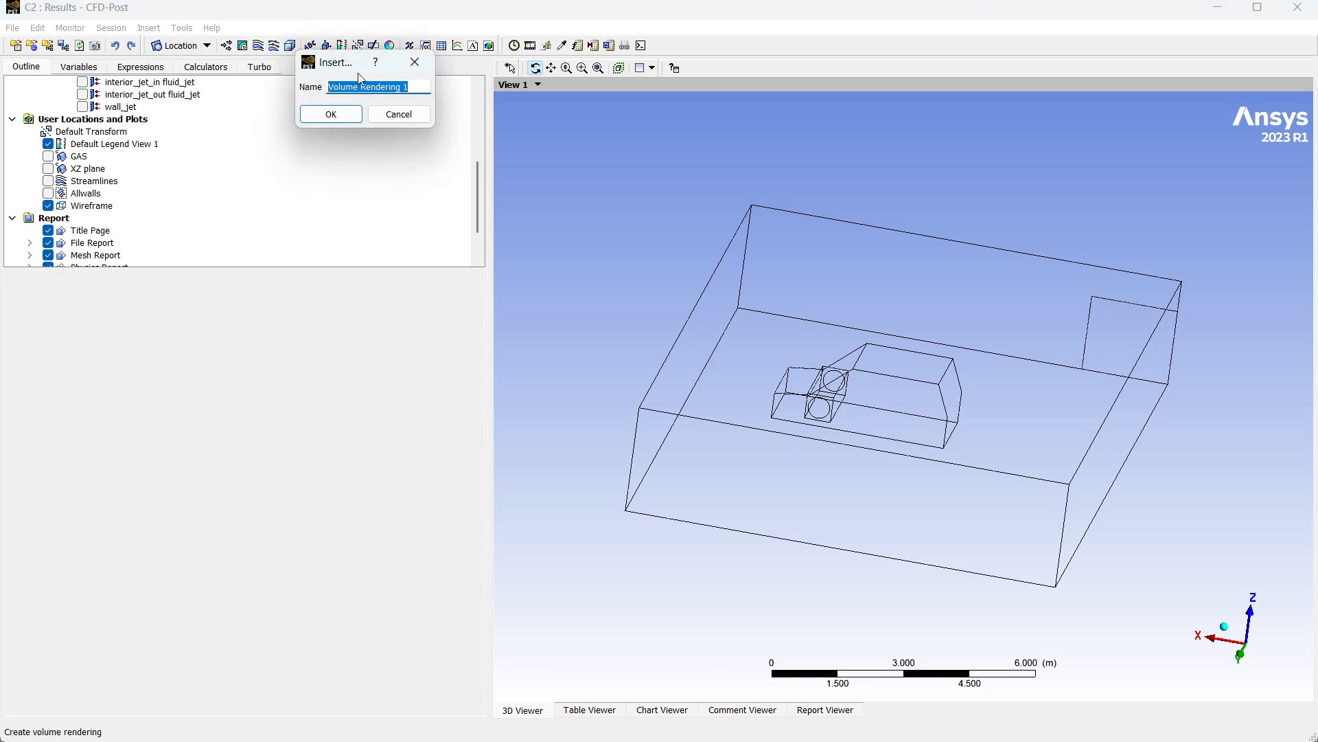
triple_click(413, 87)
left_click_drag(360, 87, 410, 87)
key("BackSpace")
left_click(328, 86)
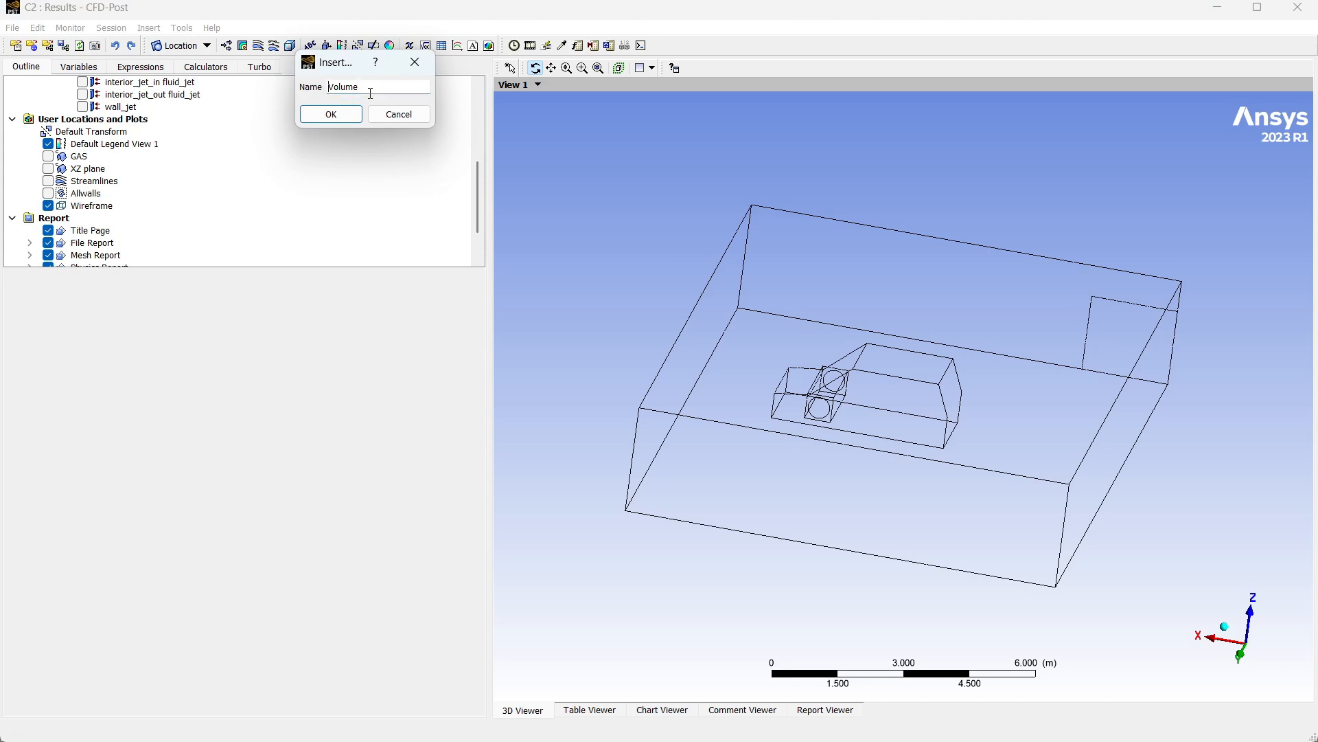
key("super+space")
type("gas")
left_click(347, 115)
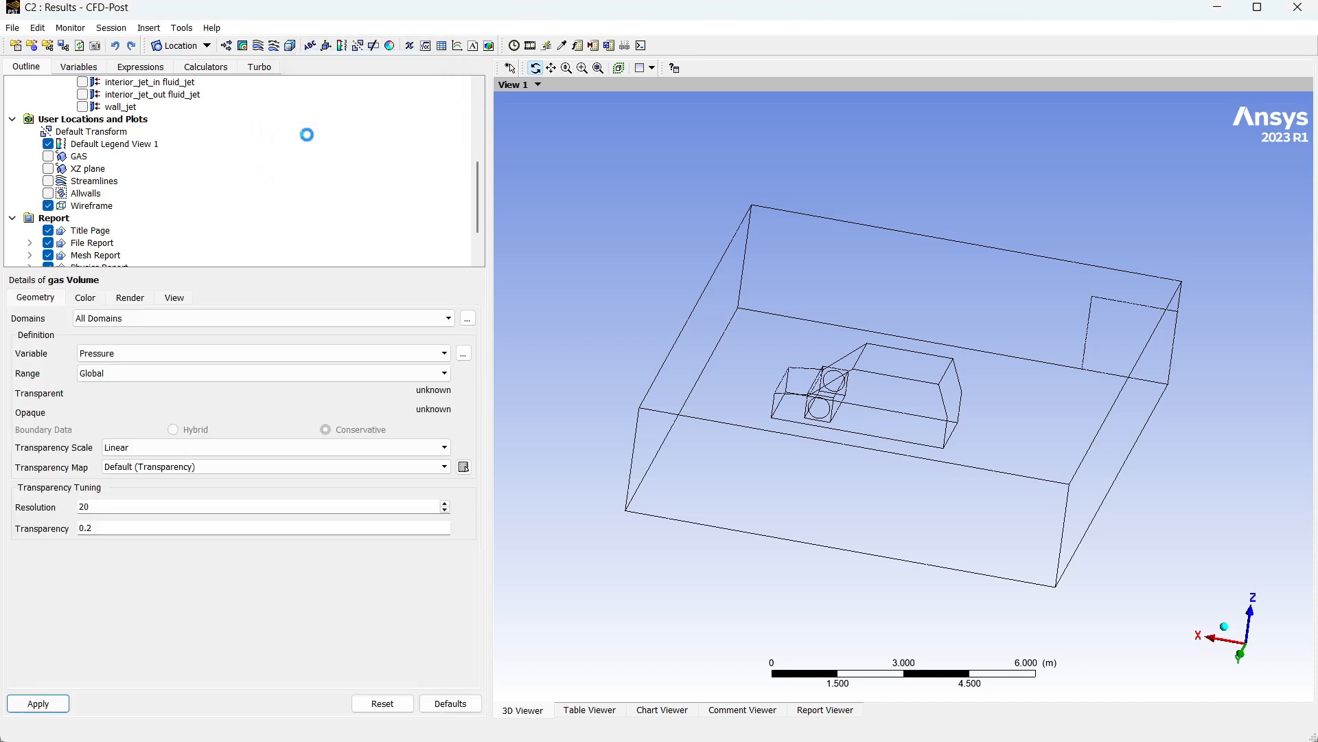
Define the gas Volume rendering by Co2.Mass Fraction, generate it and inspect the gas distribution around the car
left_click(106, 354)
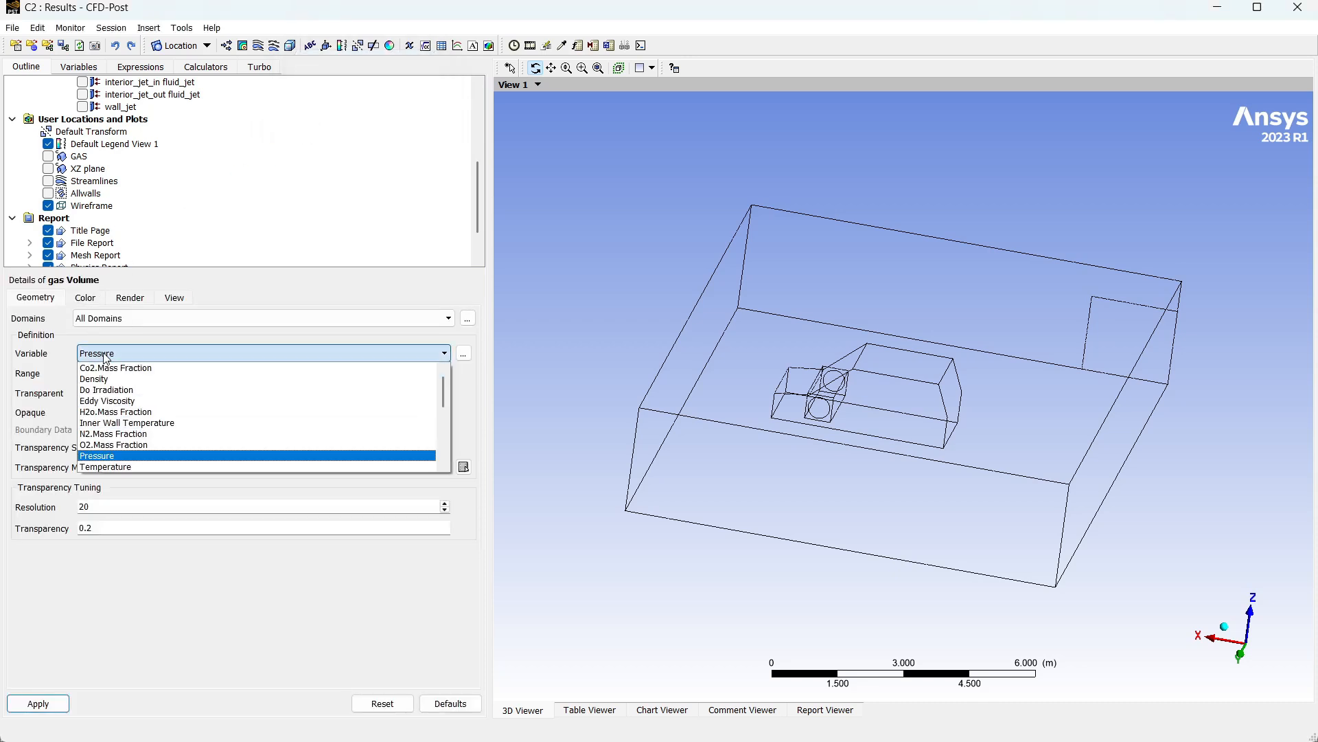
left_click(146, 369)
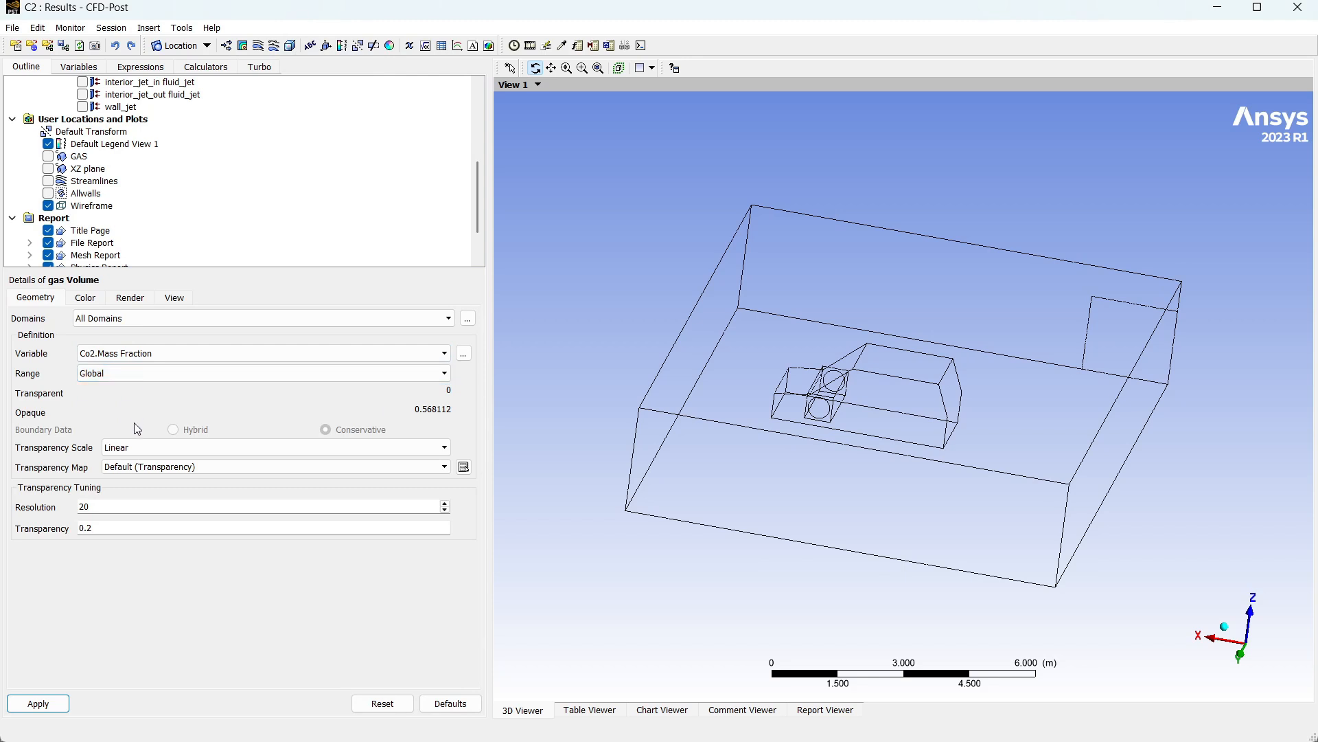
left_click(52, 704)
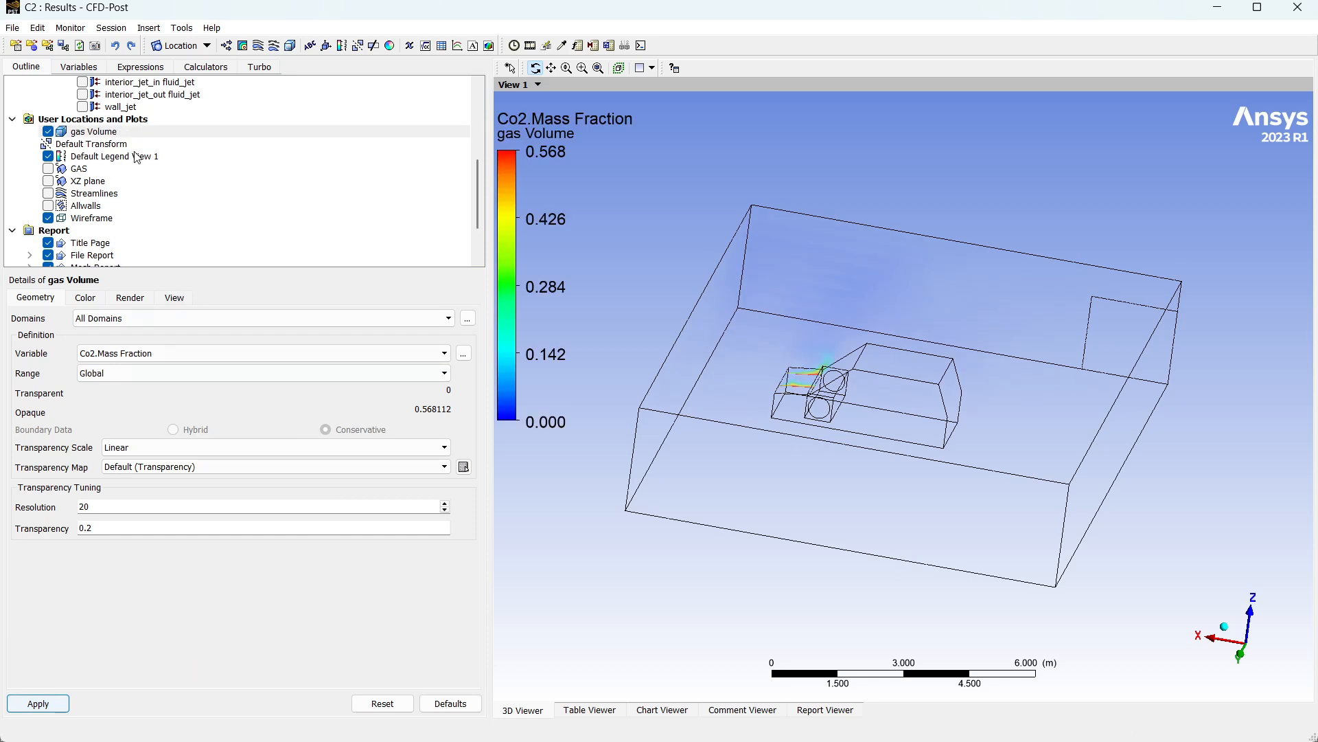
left_click_drag(896, 390, 846, 557)
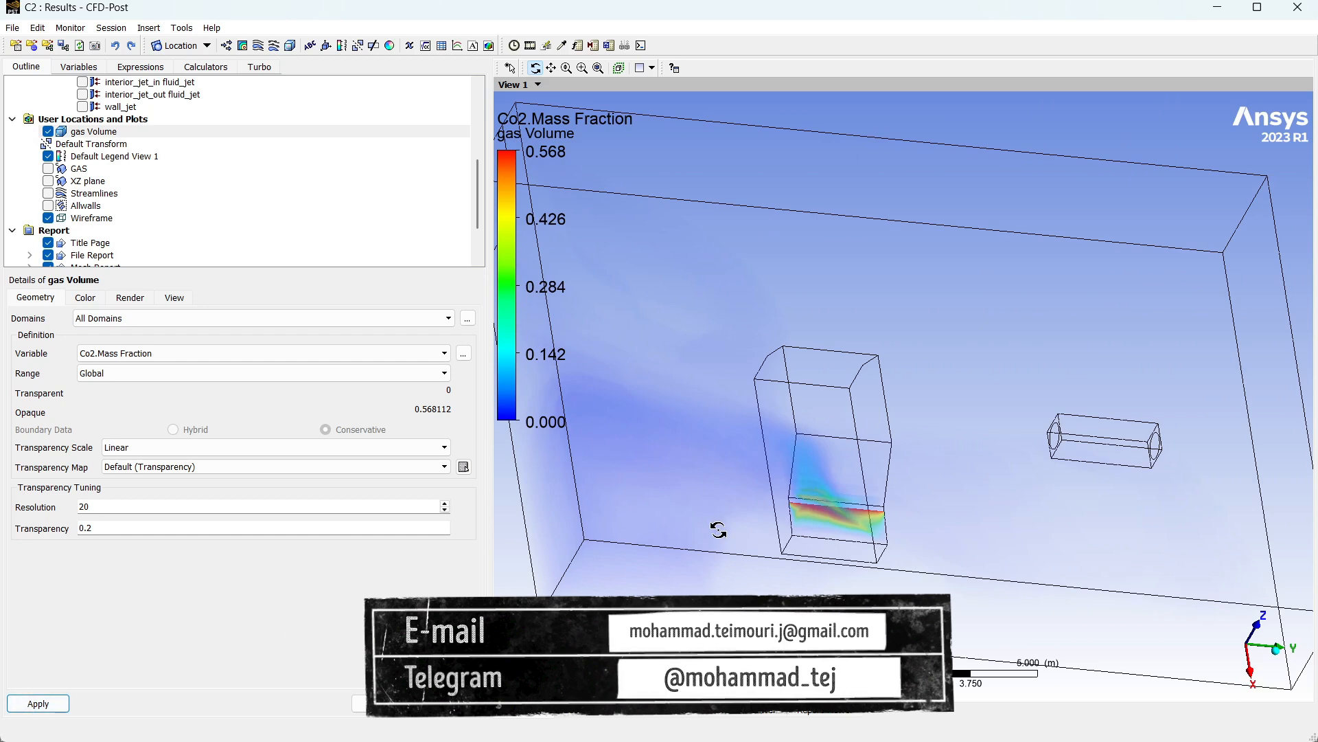
left_click_drag(718, 529, 833, 571)
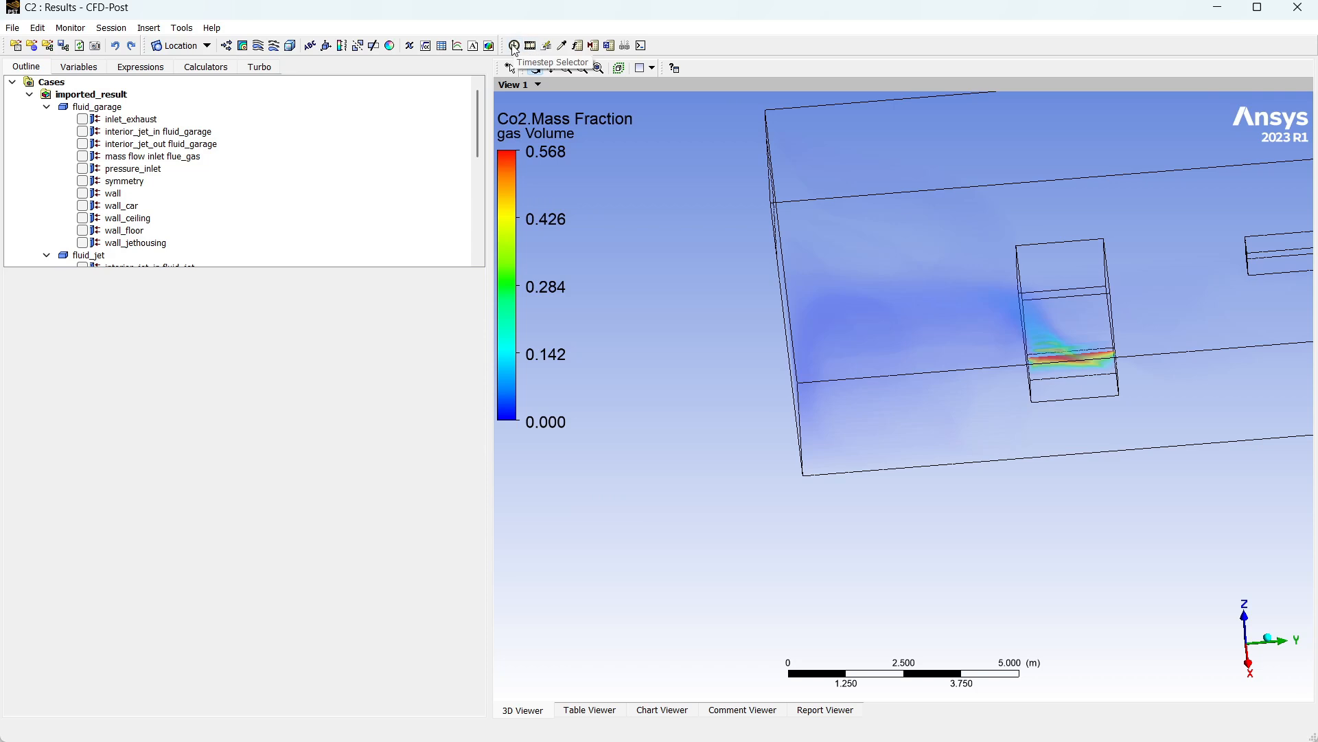
left_click(102, 28)
left_click(72, 28)
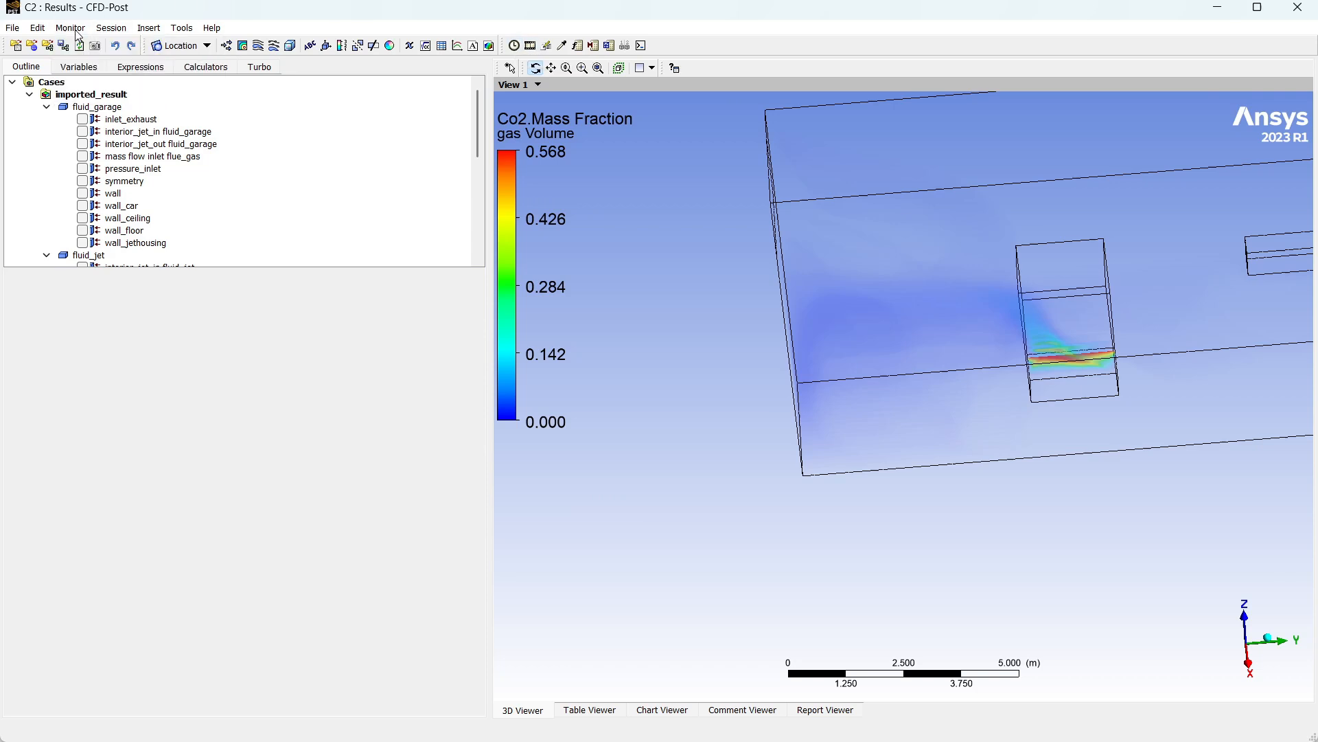
left_click(68, 30)
mouse_move(143, 37)
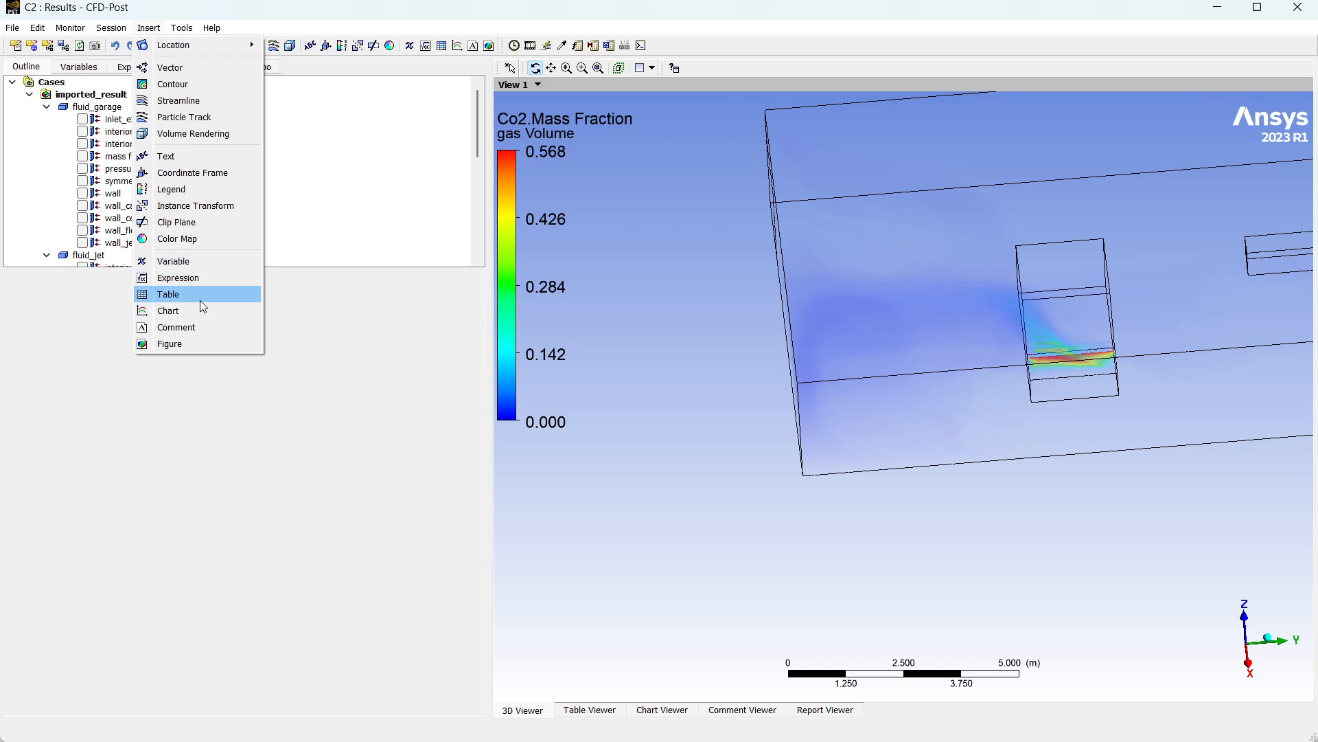
mouse_move(12, 28)
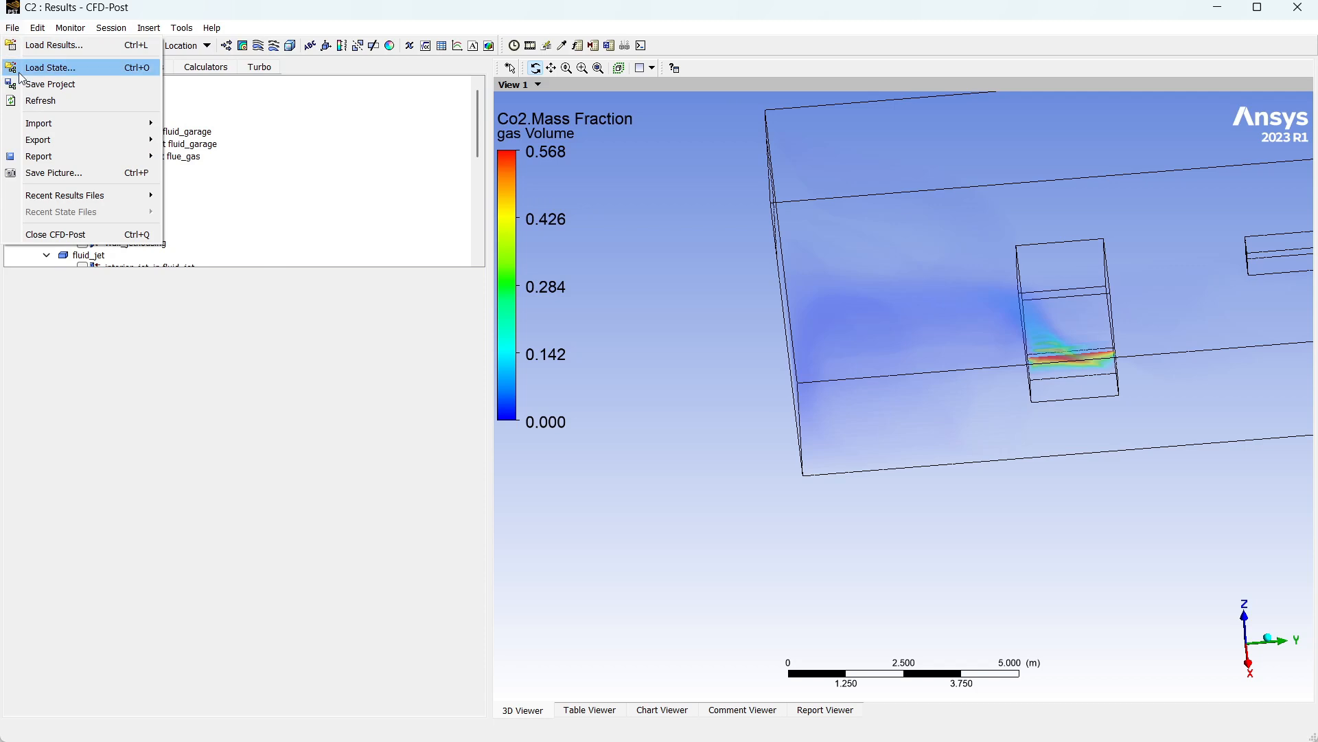
mouse_move(61, 157)
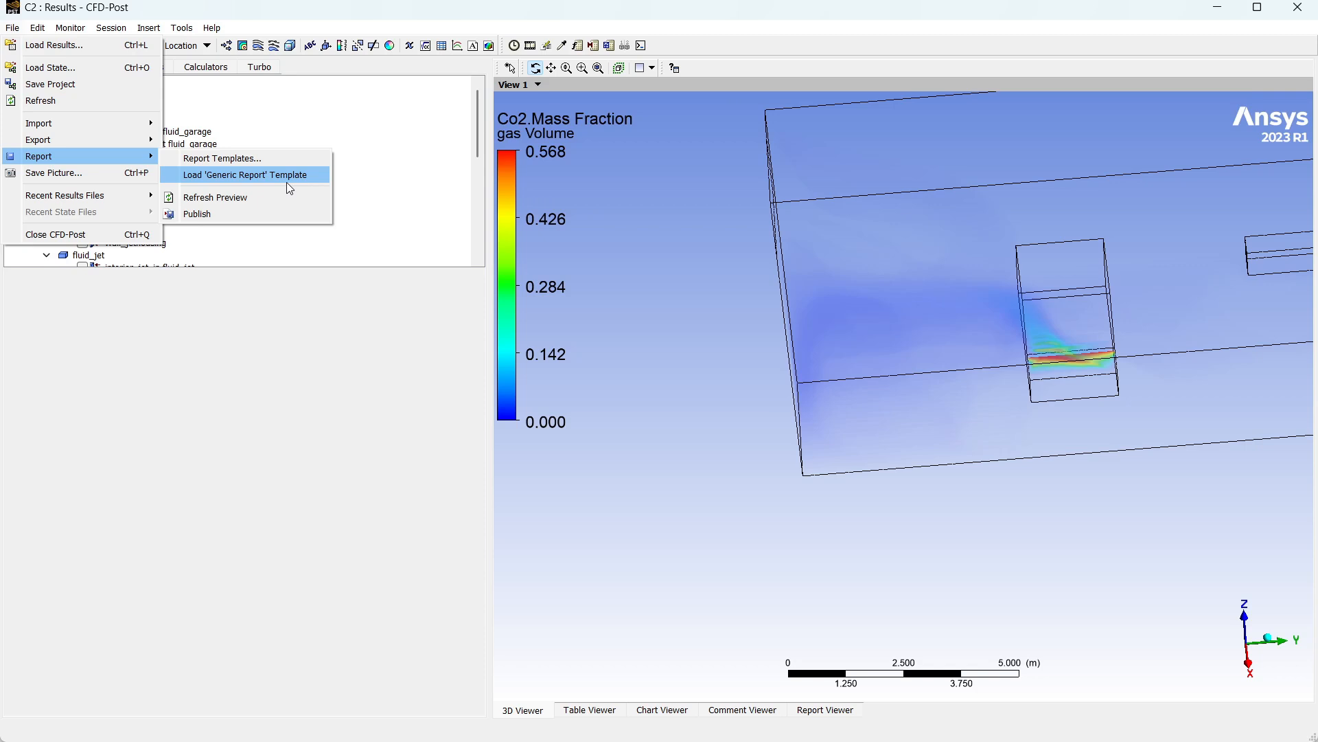
left_click(181, 29)
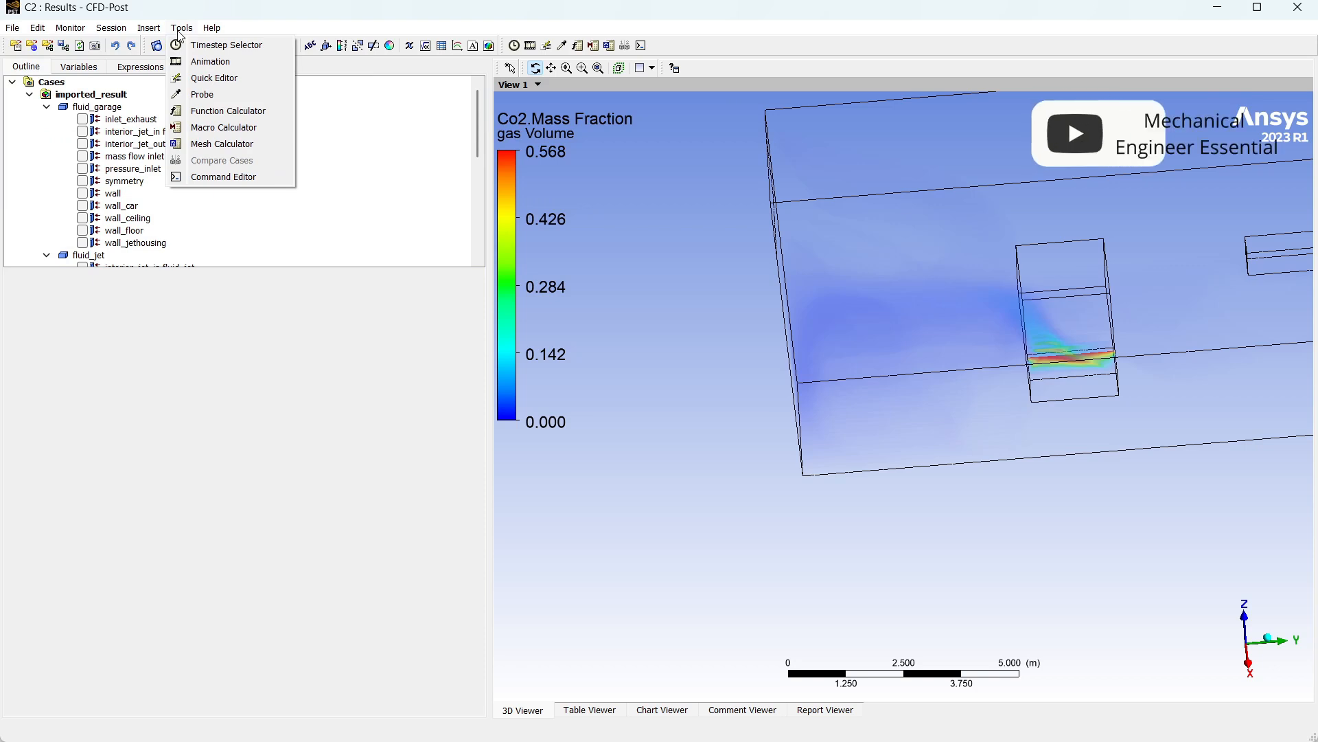
left_click(380, 368)
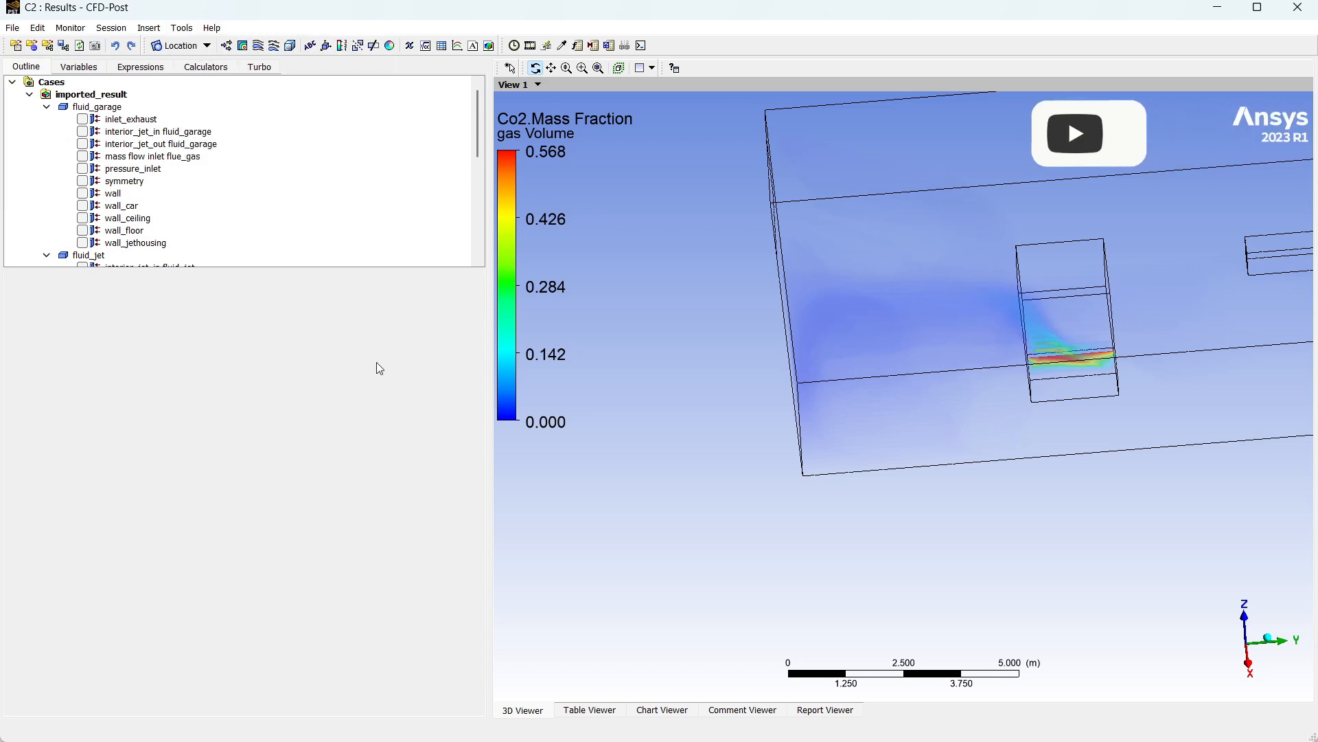
Close CFD-Post and save the multi-species project in Workbench
left_click(37, 28)
left_click(125, 245)
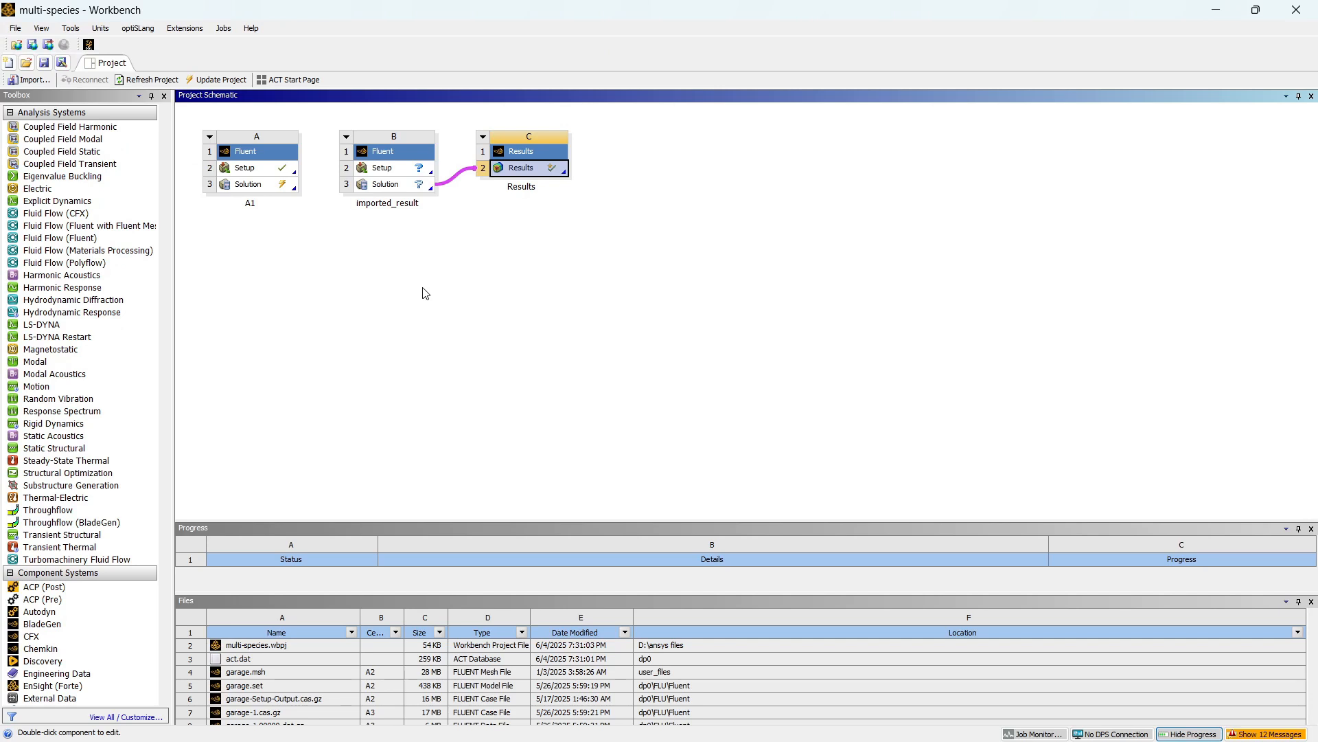
left_click(15, 28)
left_click(36, 73)
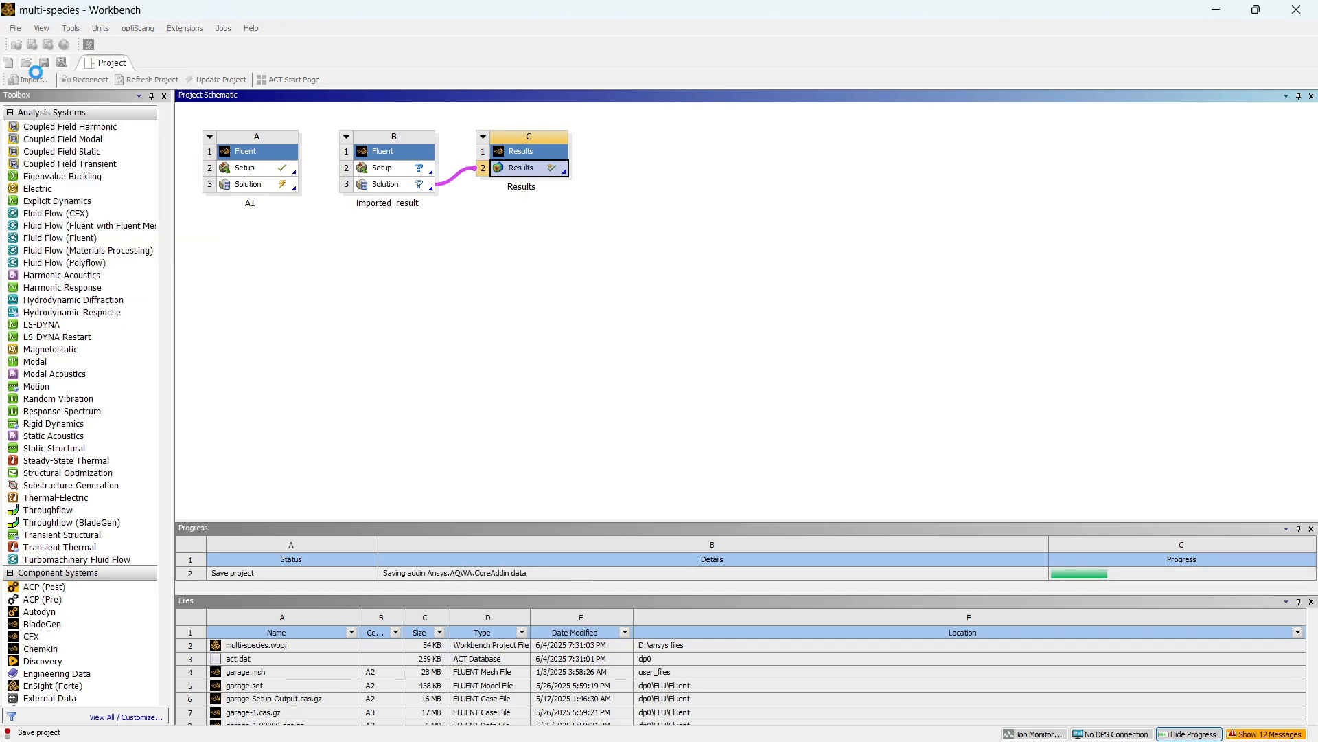